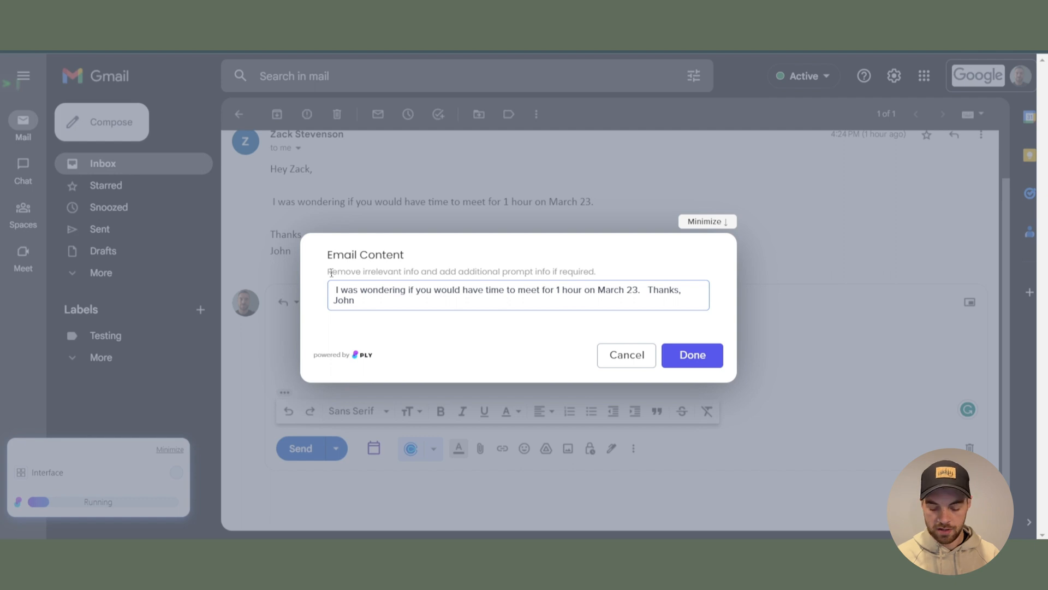
Step: Trim the leading blank from the Email Content and submit it to generate the availability reply
{"action": "key", "text": "BackSpace"}
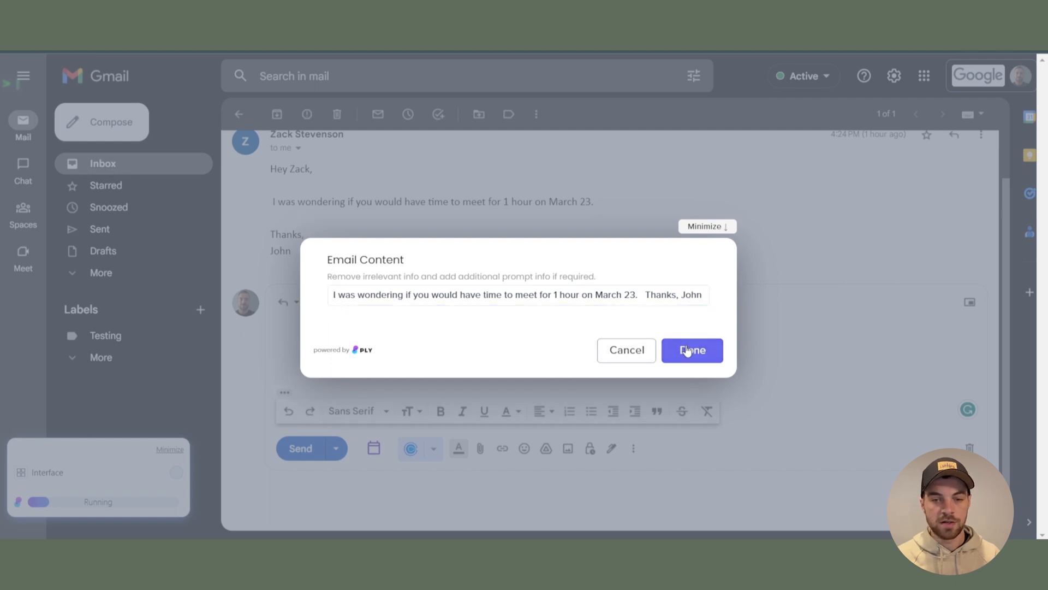
{"action": "left_click", "coordinate": [683, 351]}
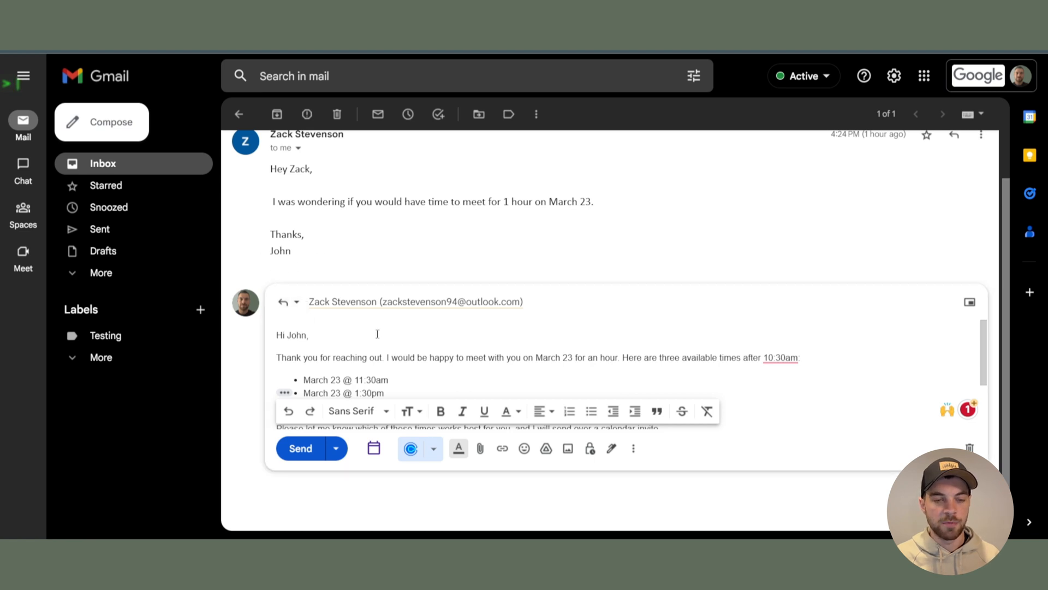
Step: Review the generated reply against the original meeting request, checking the proposed March 23 time slots
{"action": "scroll", "coordinate": [414, 365], "scroll_direction": "down", "scroll_amount": 1}
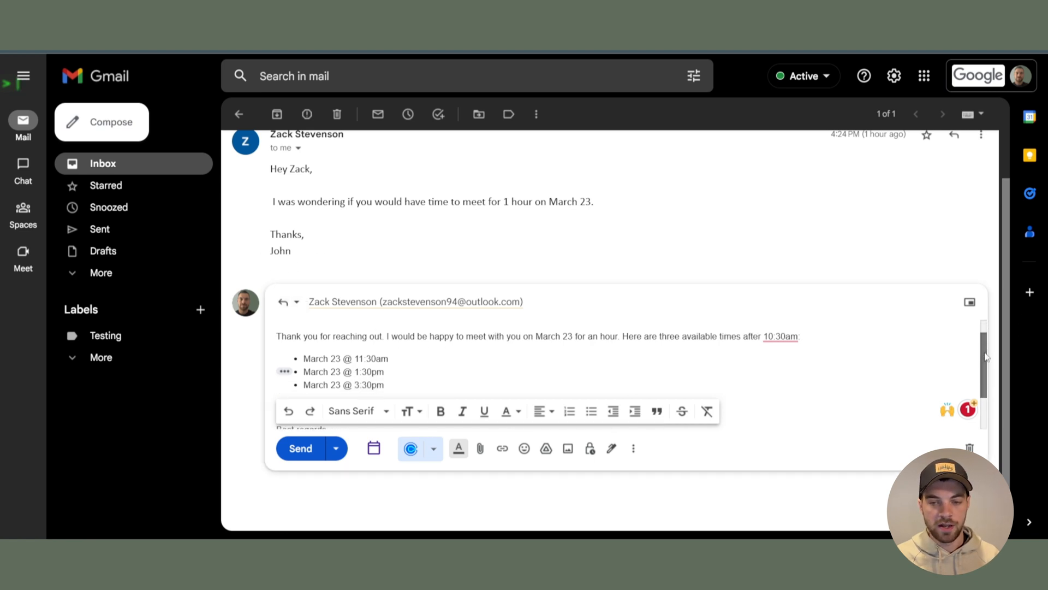
{"action": "left_click_drag", "start_coordinate": [397, 379], "coordinate": [302, 352]}
{"action": "left_click", "coordinate": [393, 348]}
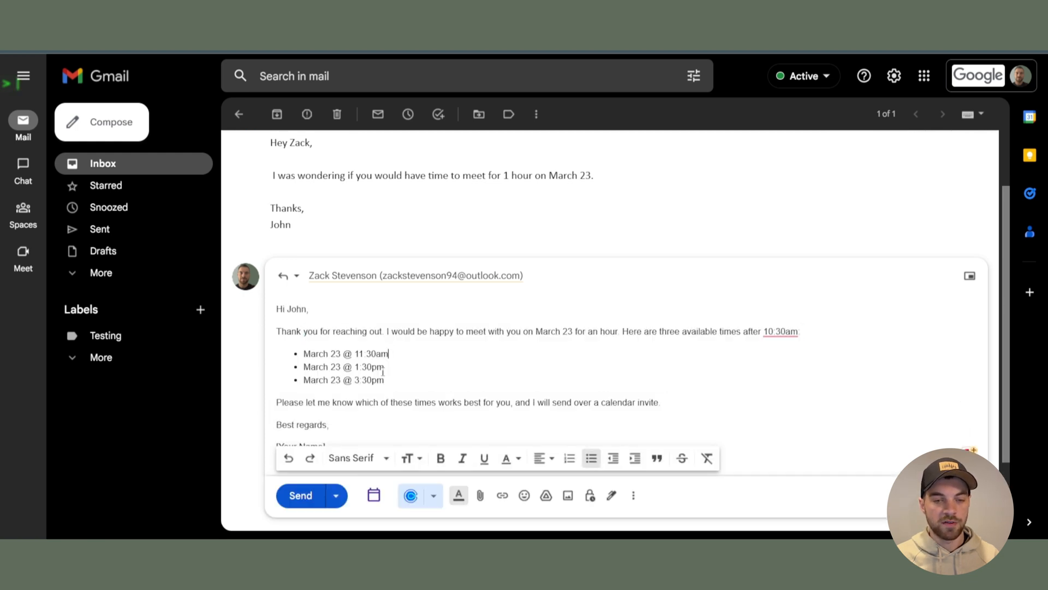
{"action": "scroll", "coordinate": [429, 372], "scroll_direction": "down", "scroll_amount": 1}
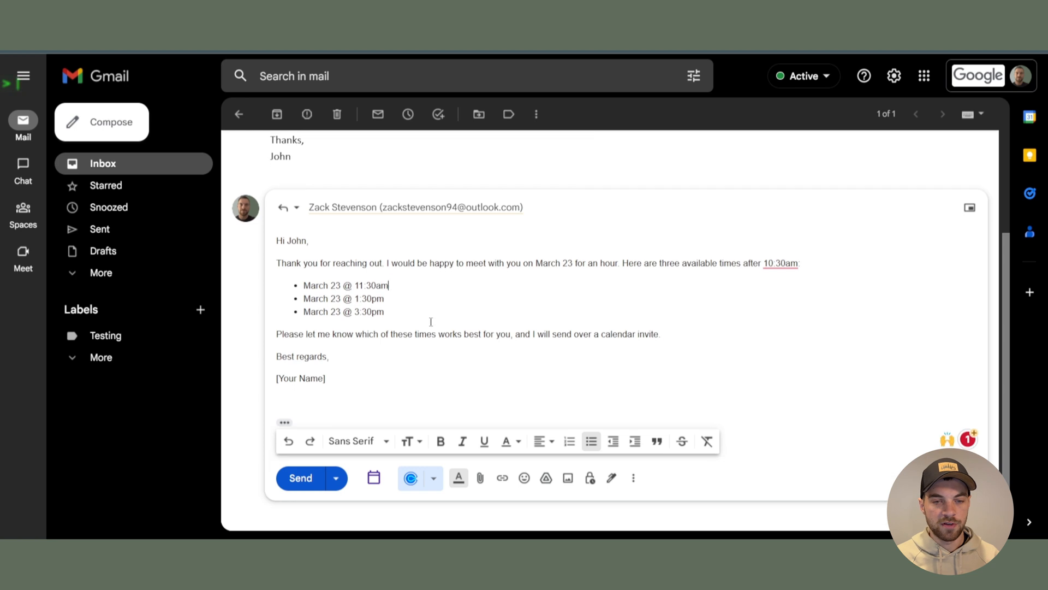
{"action": "scroll", "coordinate": [430, 322], "scroll_direction": "up", "scroll_amount": 3}
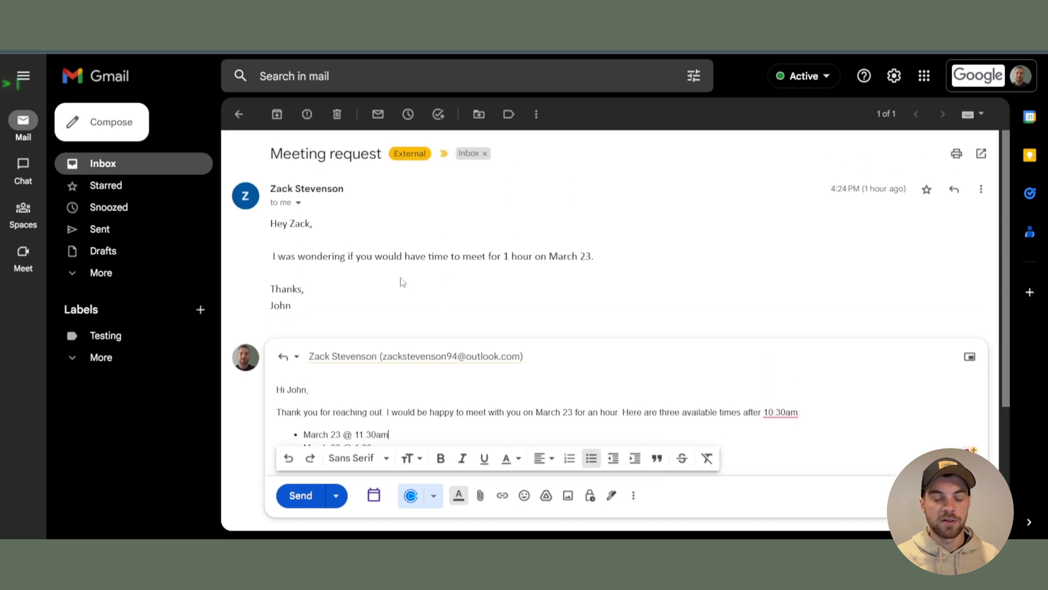
{"action": "scroll", "coordinate": [459, 310], "scroll_direction": "down", "scroll_amount": 3}
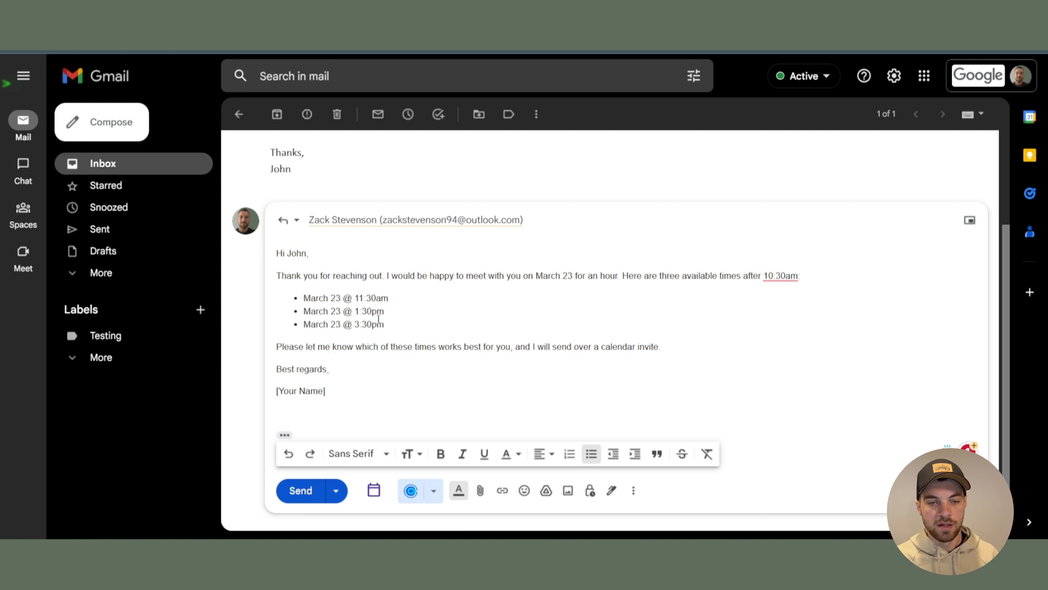
{"action": "left_click_drag", "start_coordinate": [359, 297], "coordinate": [303, 299]}
{"action": "left_click", "coordinate": [390, 324]}
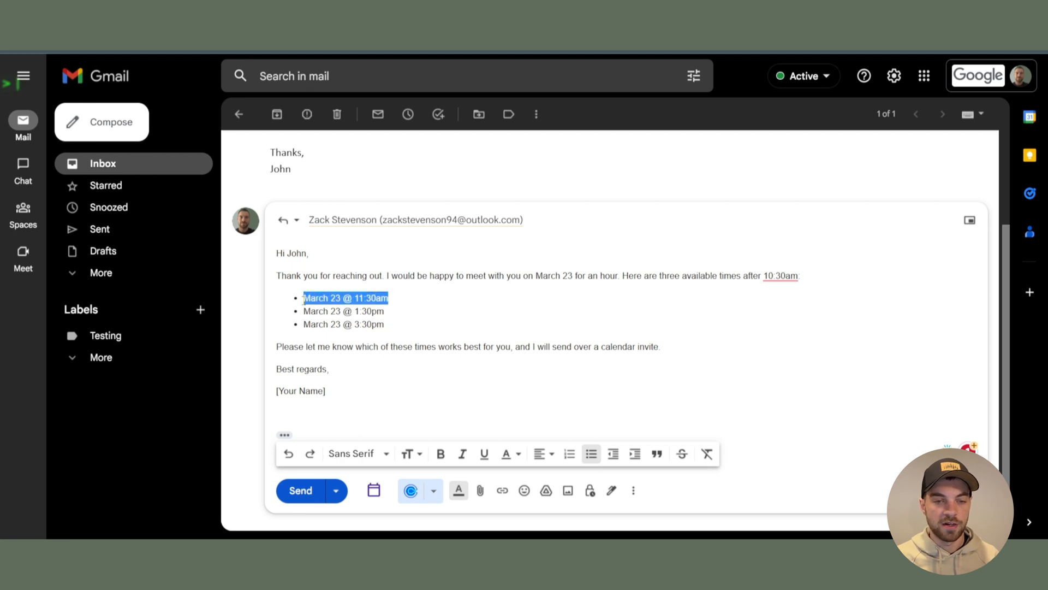
{"action": "left_click", "coordinate": [396, 302]}
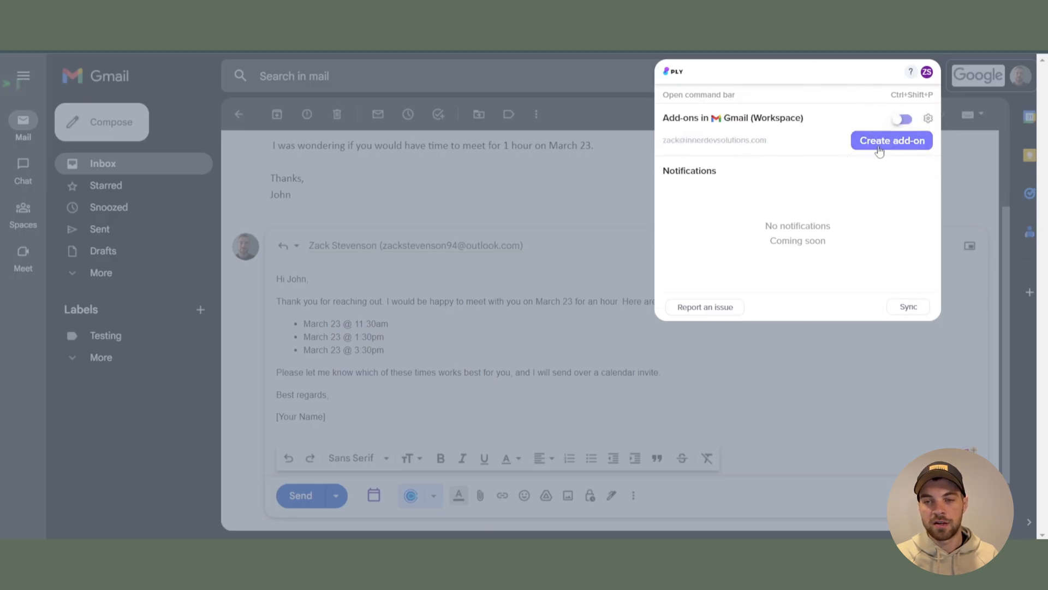
Step: Dismiss the PLY popup and open the Meeting Availability button's workflow for editing
{"action": "left_click", "coordinate": [390, 417]}
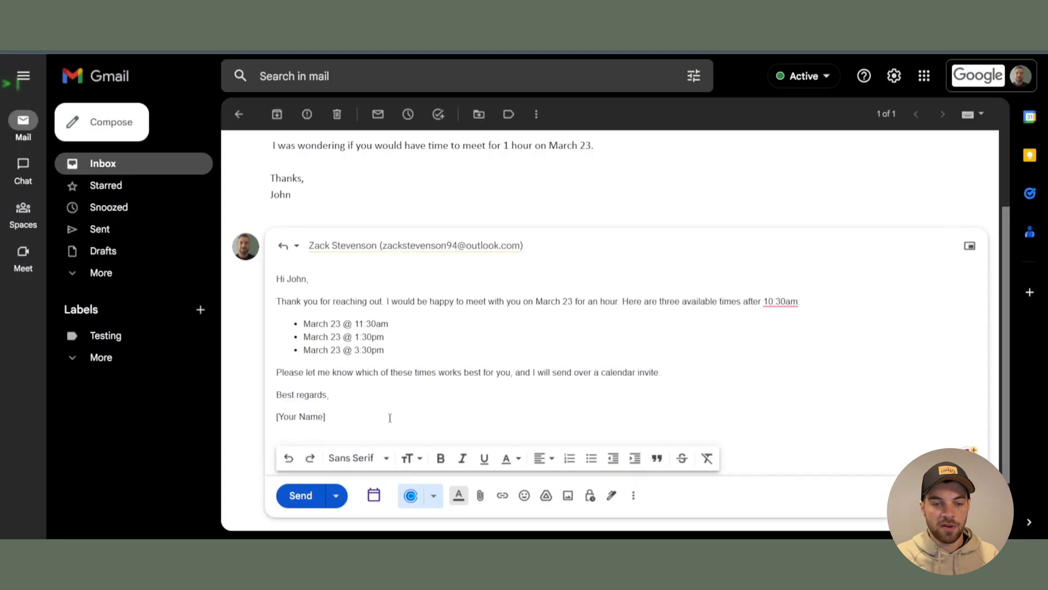
{"action": "scroll", "coordinate": [432, 378], "scroll_direction": "down", "scroll_amount": 2}
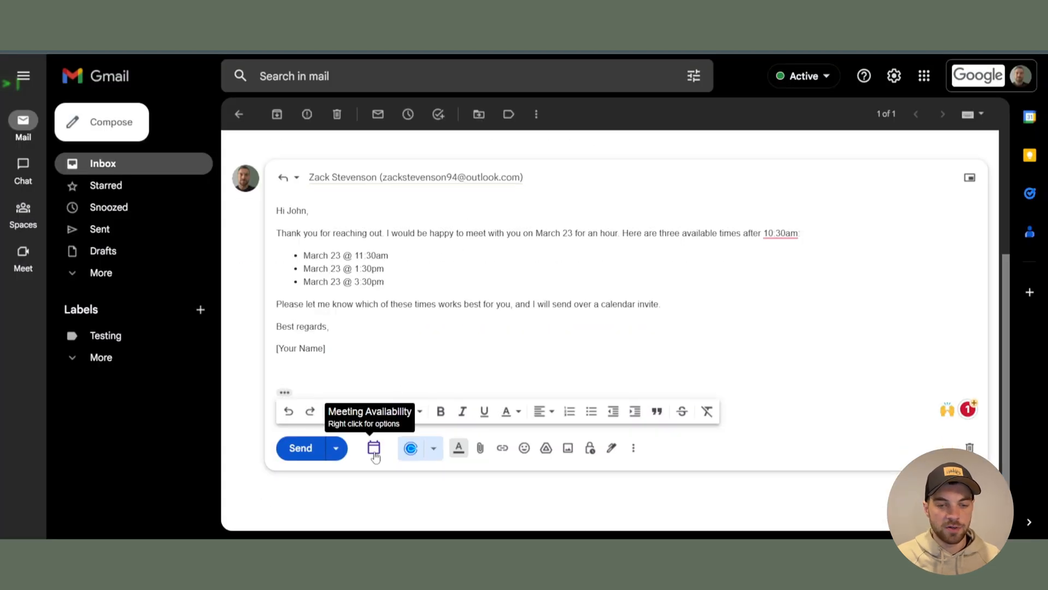
{"action": "right_click", "coordinate": [374, 446]}
{"action": "left_click", "coordinate": [322, 363]}
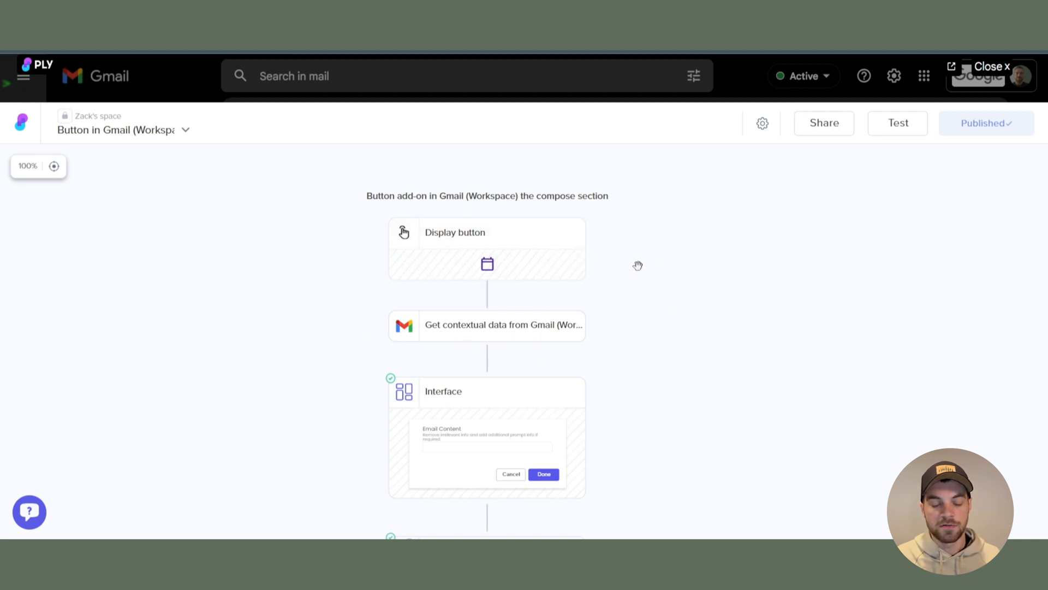
Step: Look through the workflow's first steps and open the existing Interface step to examine its Email Content form
{"action": "scroll", "coordinate": [637, 265], "scroll_direction": "down", "scroll_amount": 5}
{"action": "left_click_drag", "start_coordinate": [608, 231], "coordinate": [653, 231]}
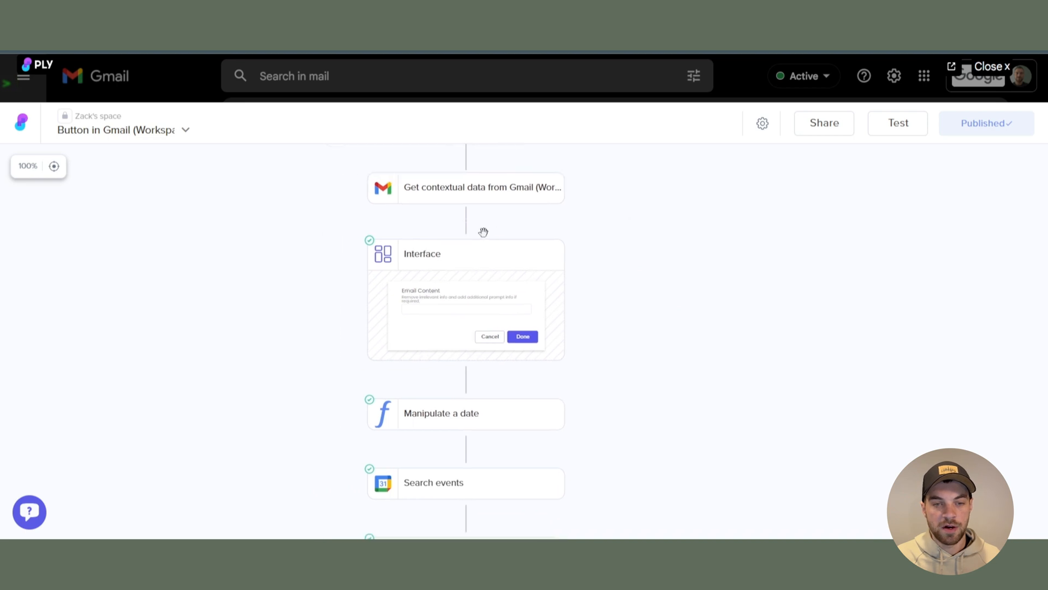
{"action": "mouse_move", "coordinate": [466, 225]}
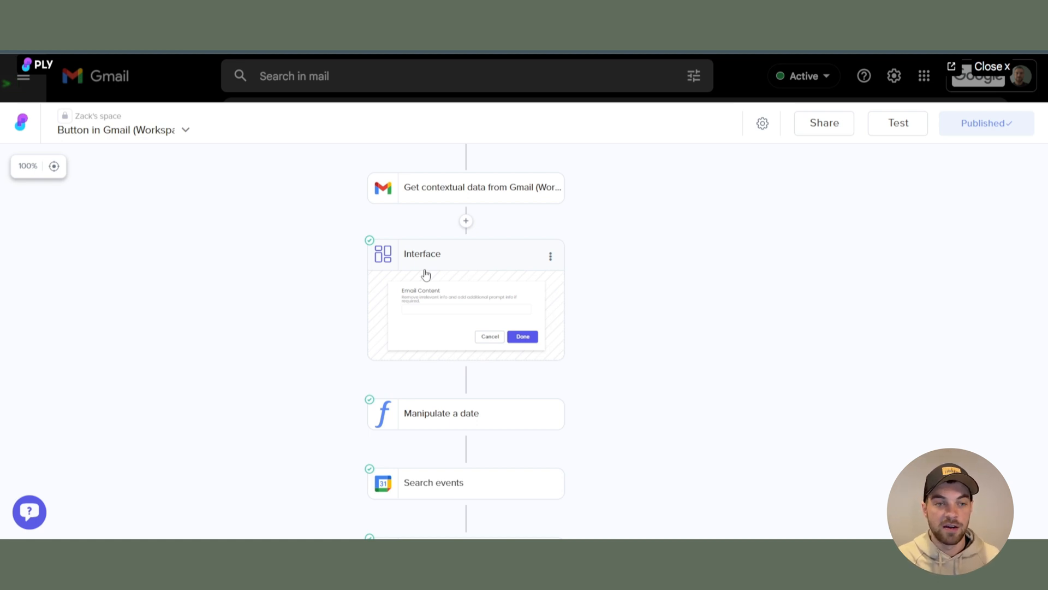
{"action": "left_click", "coordinate": [480, 284]}
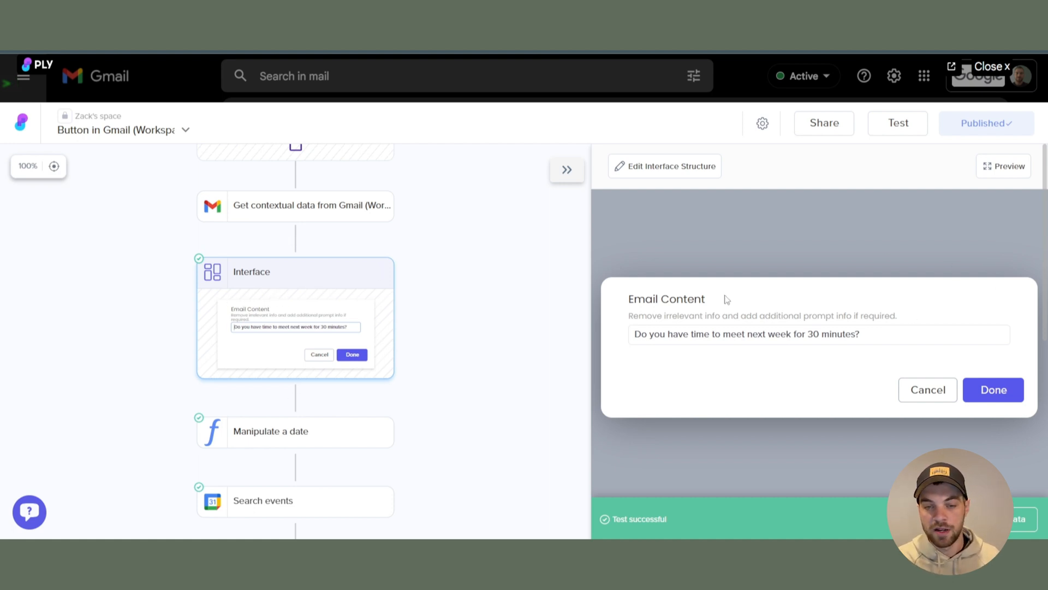
Step: Insert a new Interface step after the Gmail contextual data step and give it a Rich Text Input block
{"action": "left_click", "coordinate": [296, 240]}
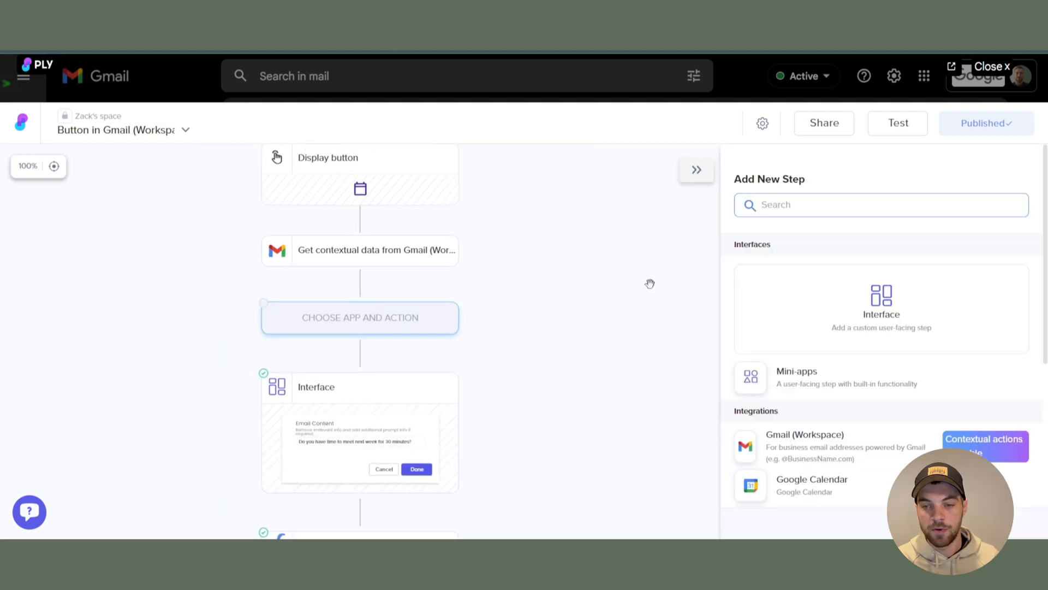
{"action": "left_click", "coordinate": [859, 302]}
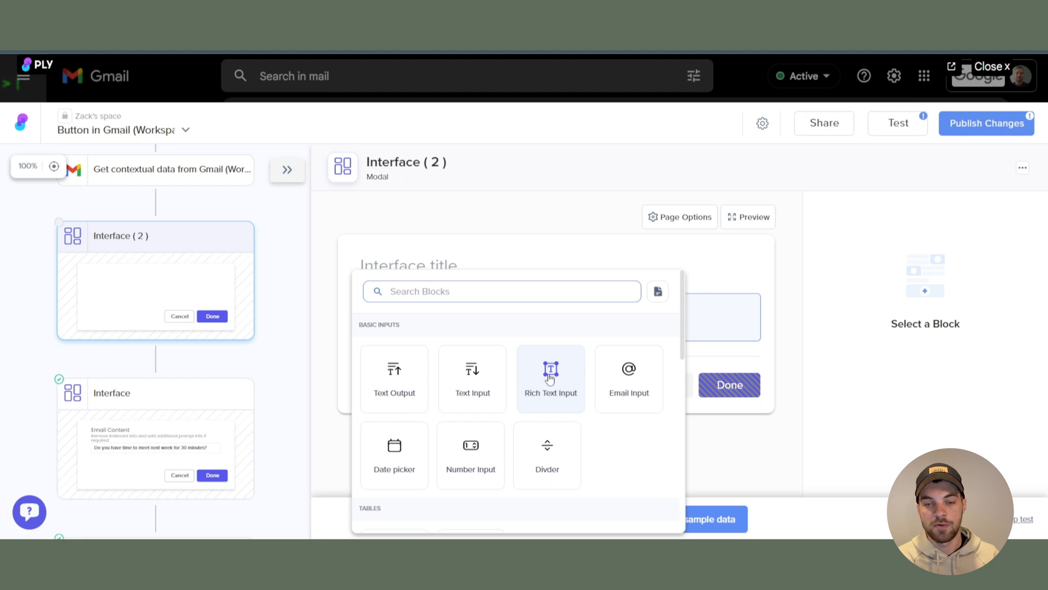
{"action": "left_click", "coordinate": [551, 371]}
{"action": "left_click", "coordinate": [457, 330]}
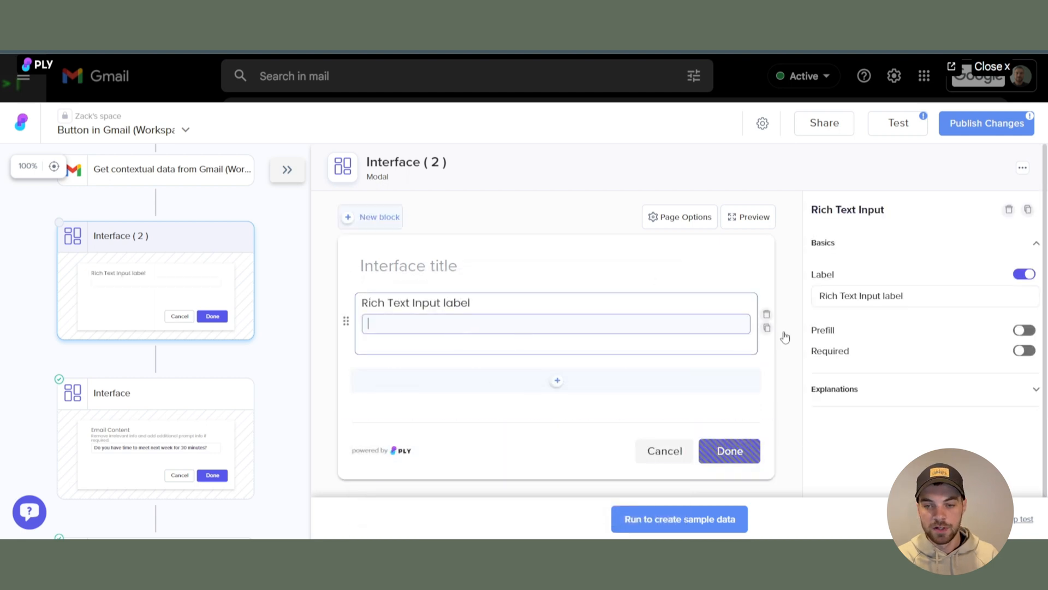
Step: Enable Prefill for the Rich Text Input and map it to the Gmail contextual data's message Content, using the first item
{"action": "left_click", "coordinate": [1025, 331]}
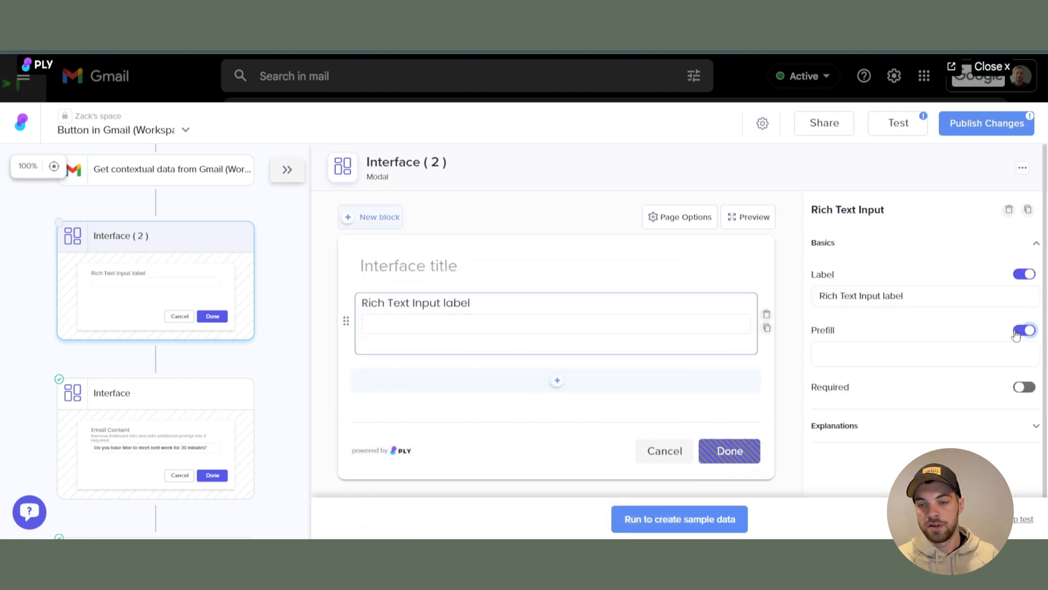
{"action": "left_click", "coordinate": [858, 353]}
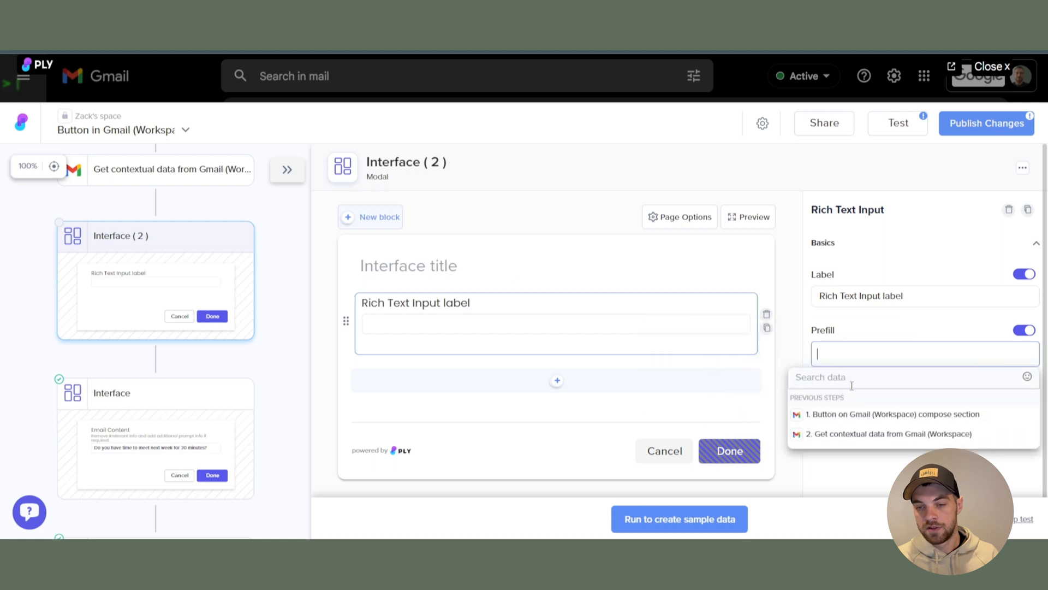
{"action": "left_click", "coordinate": [913, 435]}
{"action": "scroll", "coordinate": [917, 439], "scroll_direction": "down", "scroll_amount": 5}
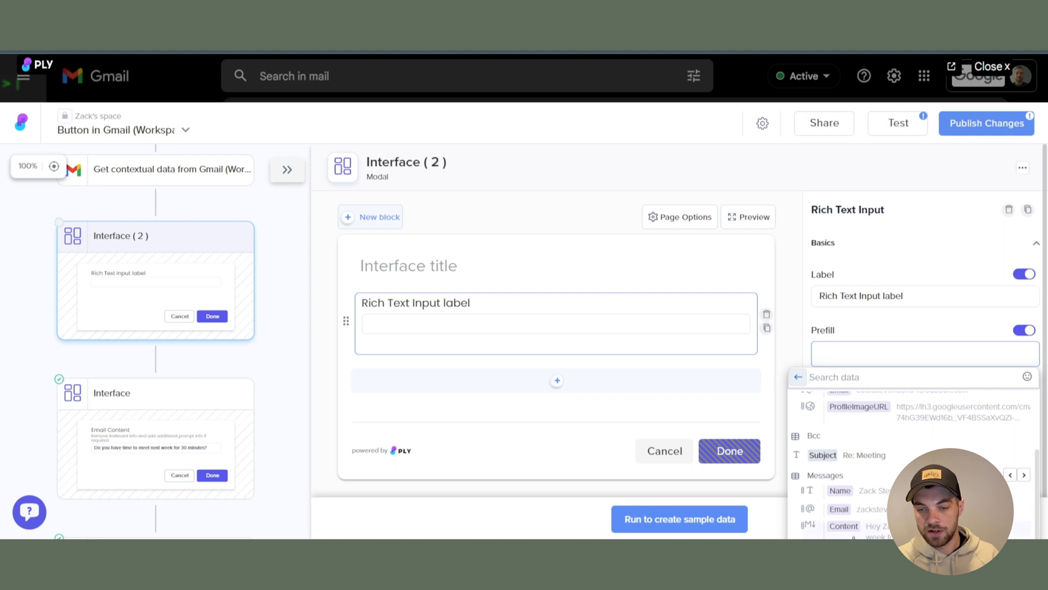
{"action": "left_click", "coordinate": [845, 527]}
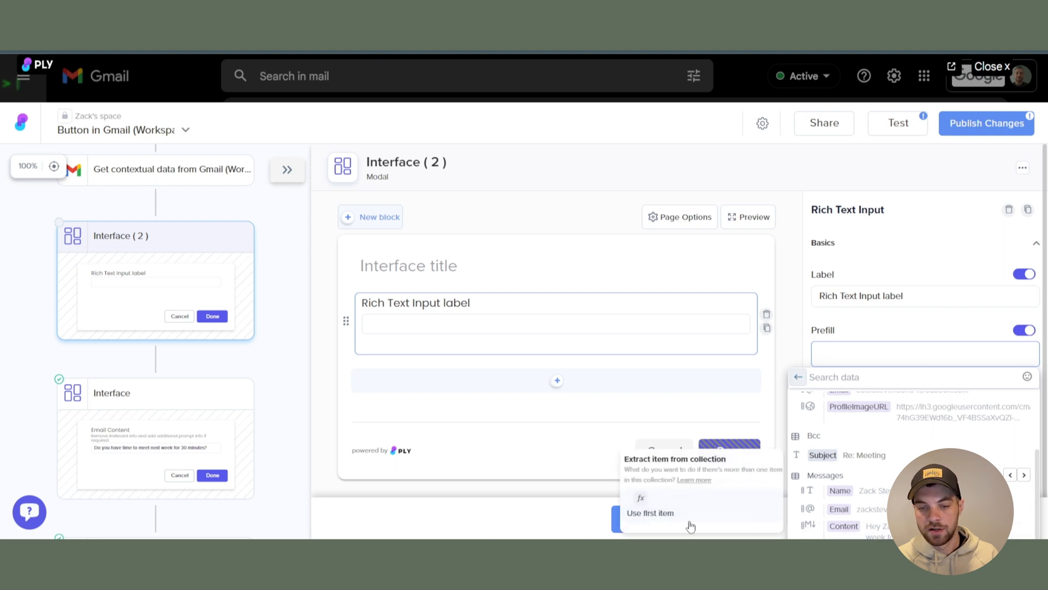
{"action": "left_click", "coordinate": [667, 514]}
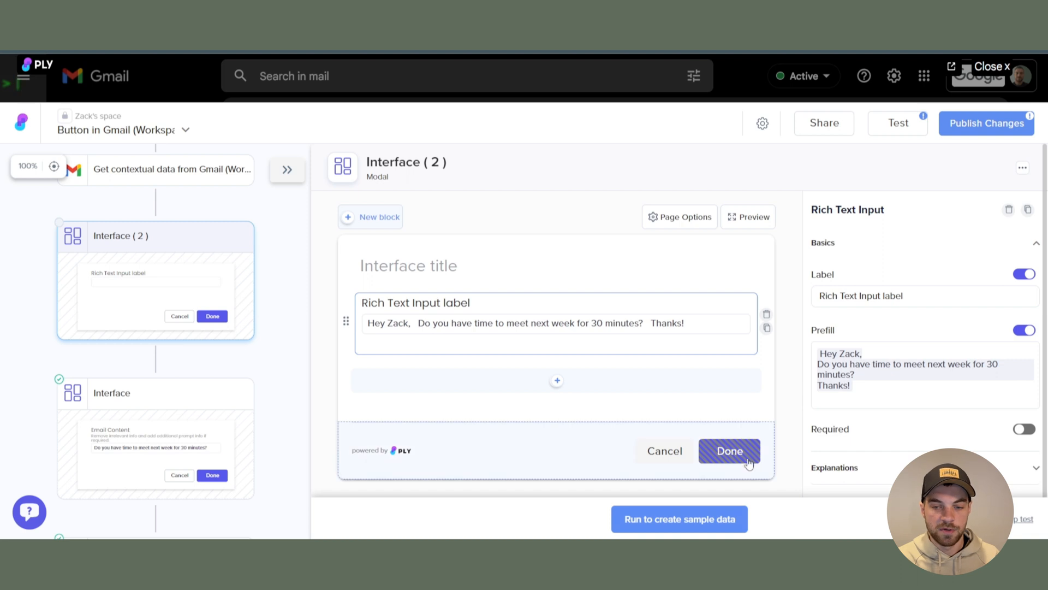
Step: Run the new interface to create sample data and check the text it returns
{"action": "left_click", "coordinate": [686, 521]}
{"action": "left_click", "coordinate": [846, 375]}
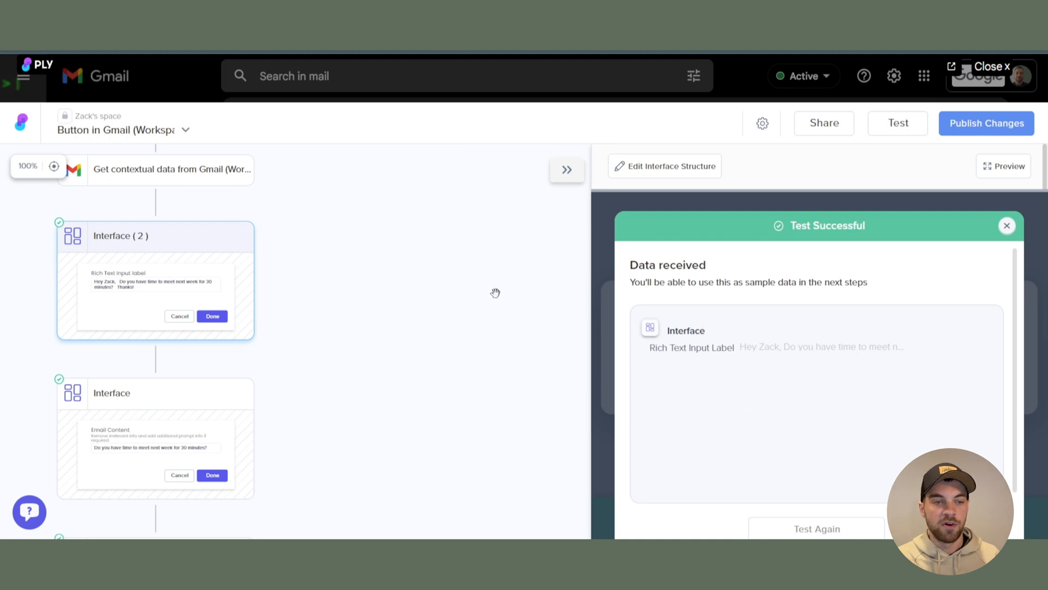
{"action": "left_click_drag", "start_coordinate": [745, 348], "coordinate": [898, 348]}
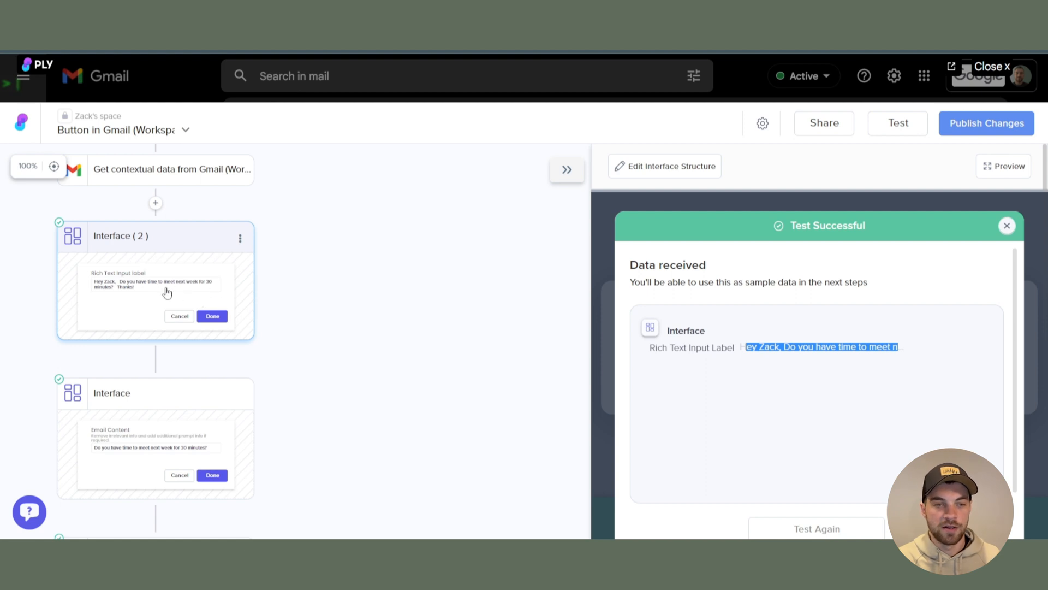
{"action": "left_click_drag", "start_coordinate": [161, 250], "coordinate": [272, 258]}
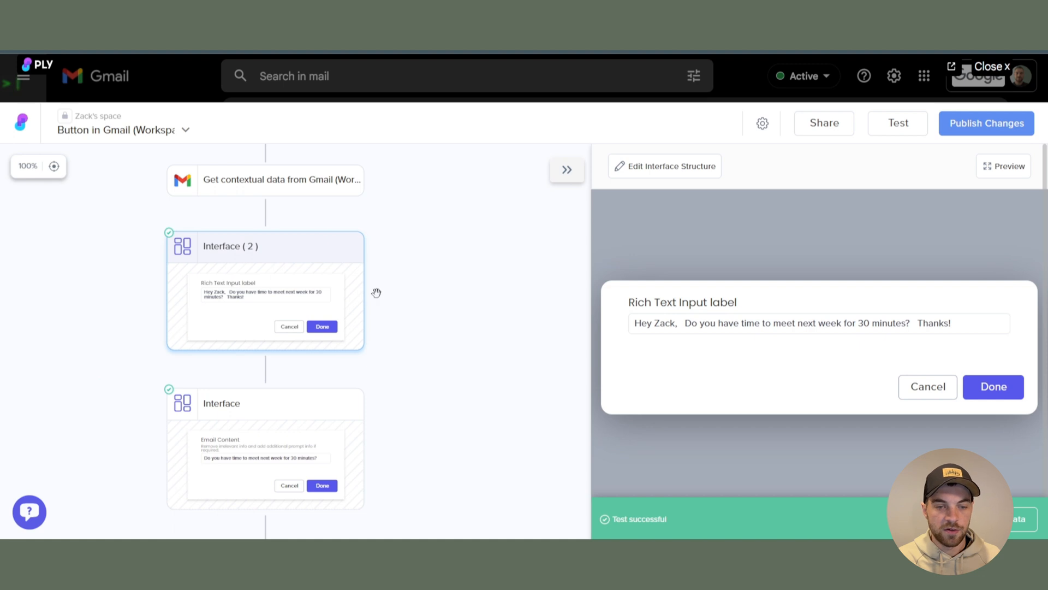
Step: Open the Manipulate a date step's settings and look over the workflow from its start
{"action": "scroll", "coordinate": [375, 292], "scroll_direction": "down", "scroll_amount": 5}
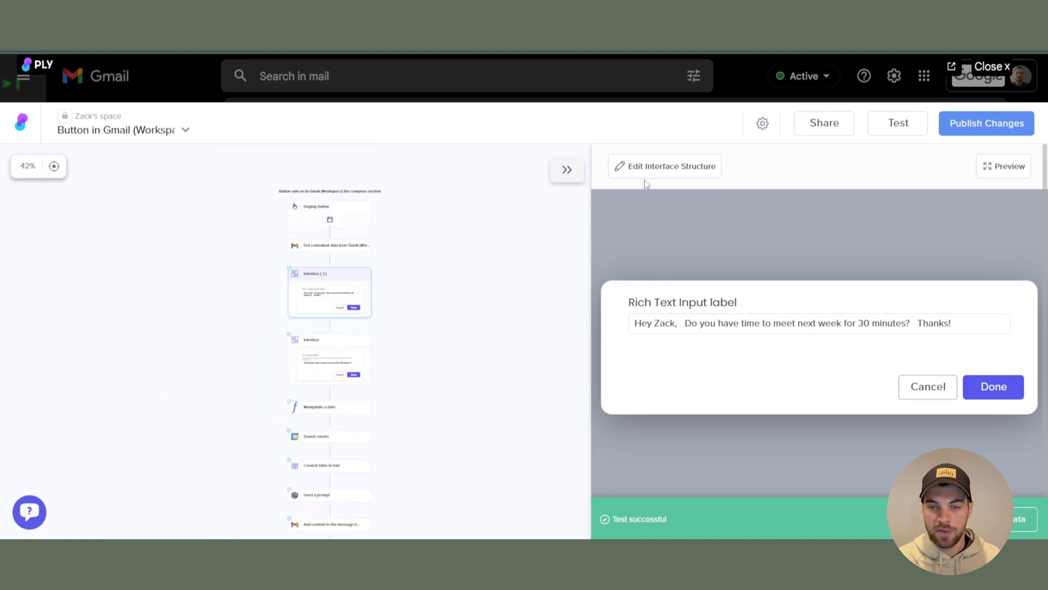
{"action": "left_click", "coordinate": [563, 169]}
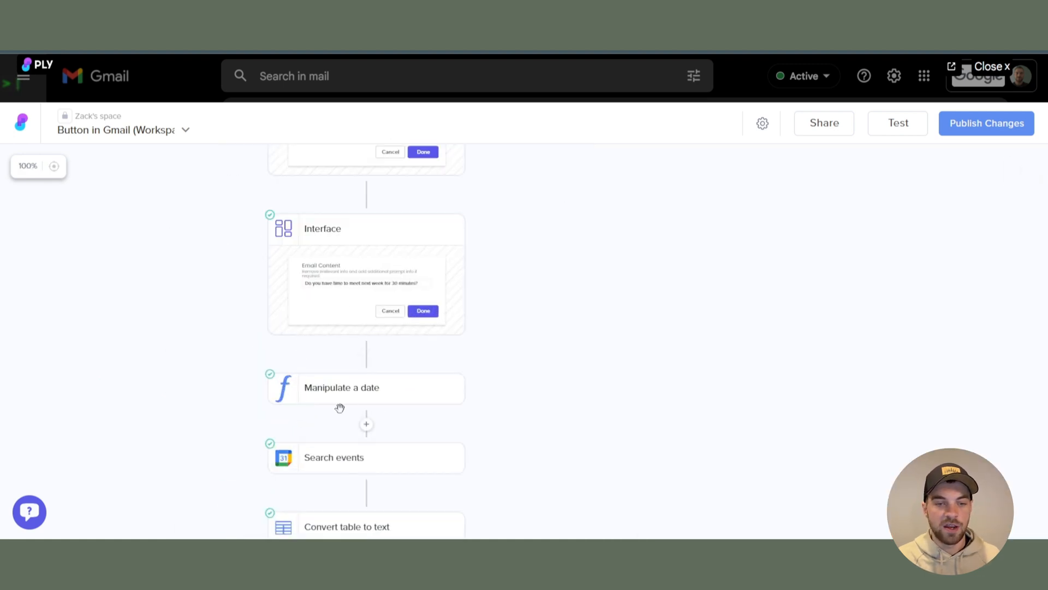
{"action": "left_click", "coordinate": [359, 391]}
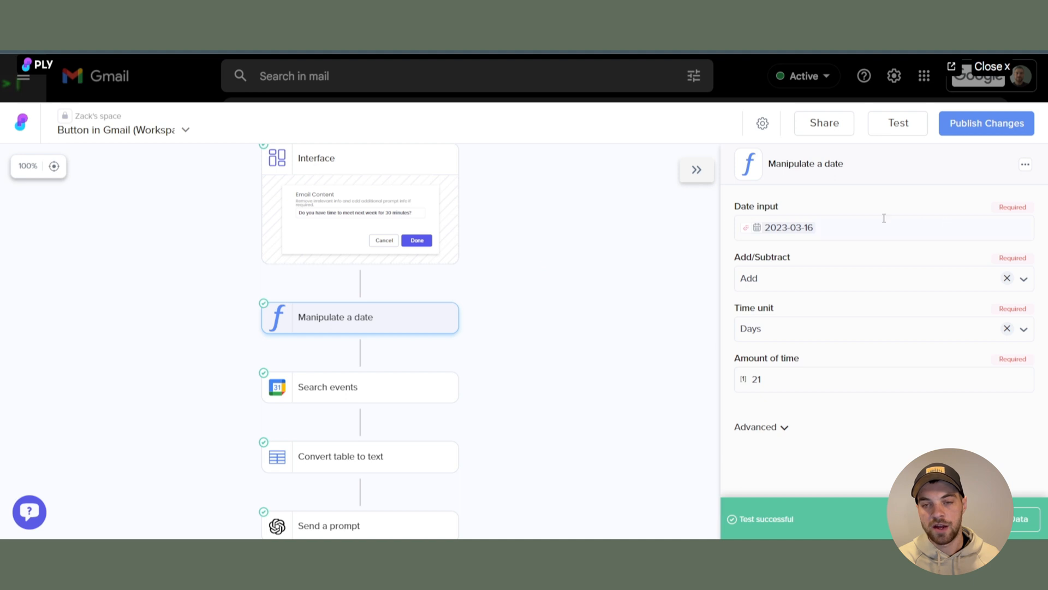
{"action": "scroll", "coordinate": [529, 214], "scroll_direction": "up", "scroll_amount": 4}
{"action": "scroll", "coordinate": [529, 214], "scroll_direction": "up", "scroll_amount": 4}
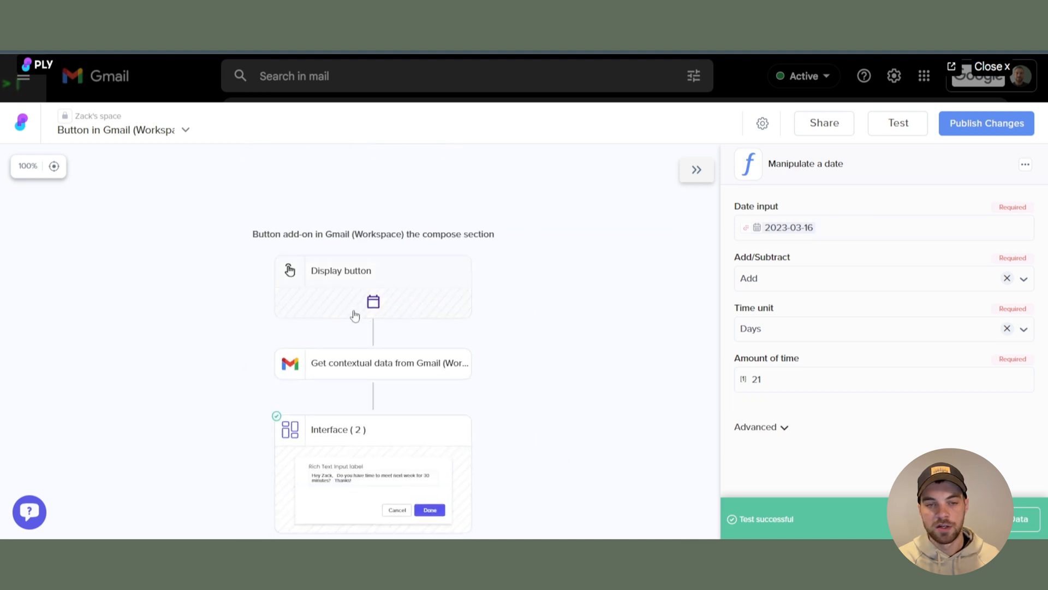
Step: Open the Google Calendar Search events step and examine its calendar and date range settings and the remaining workflow steps
{"action": "scroll", "coordinate": [561, 355], "scroll_direction": "down", "scroll_amount": 5}
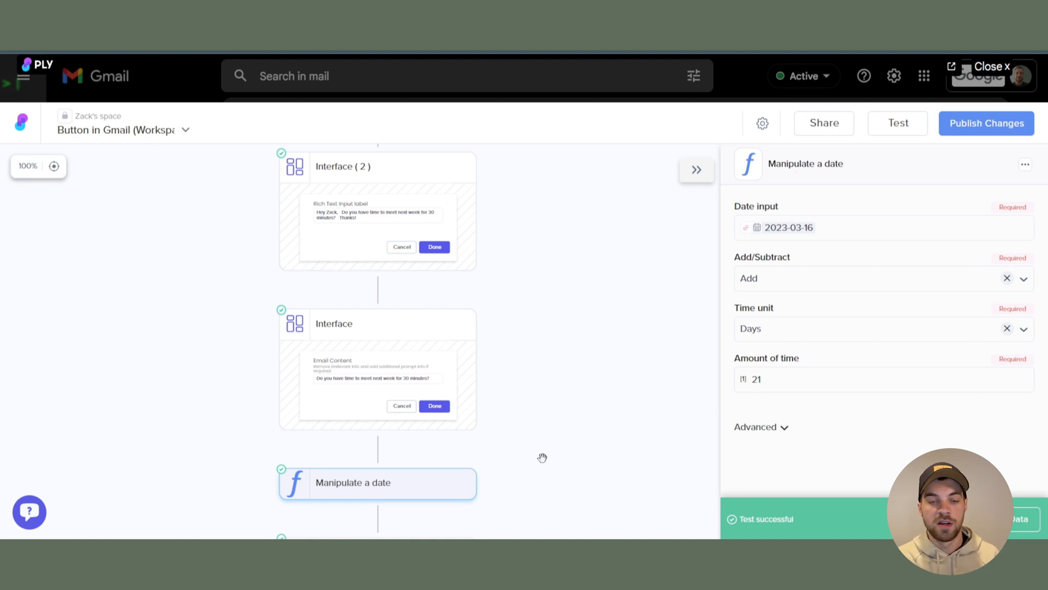
{"action": "scroll", "coordinate": [562, 413], "scroll_direction": "down", "scroll_amount": 5}
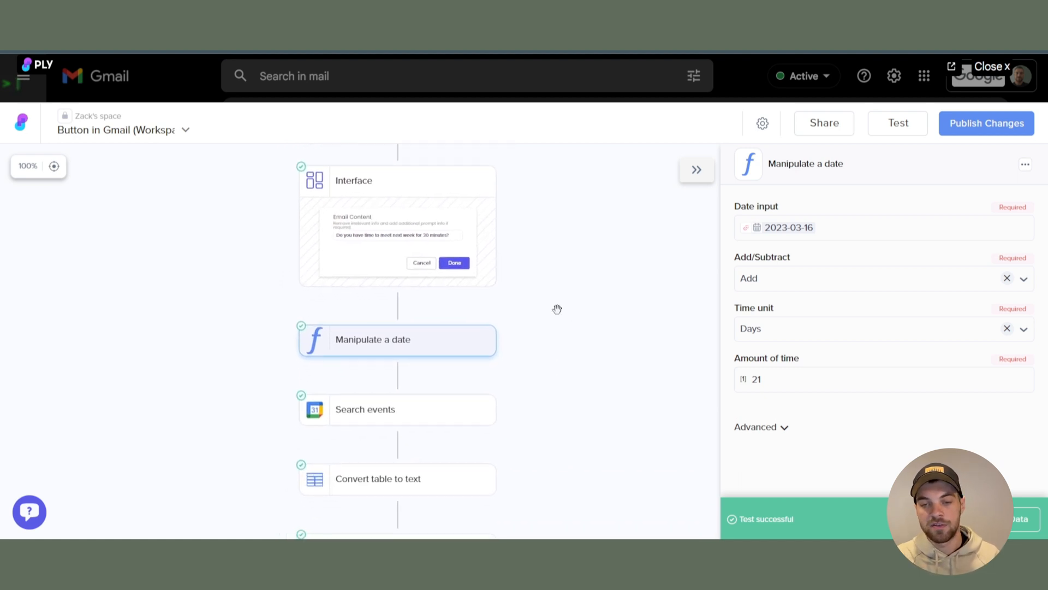
{"action": "scroll", "coordinate": [578, 327], "scroll_direction": "down", "scroll_amount": 3}
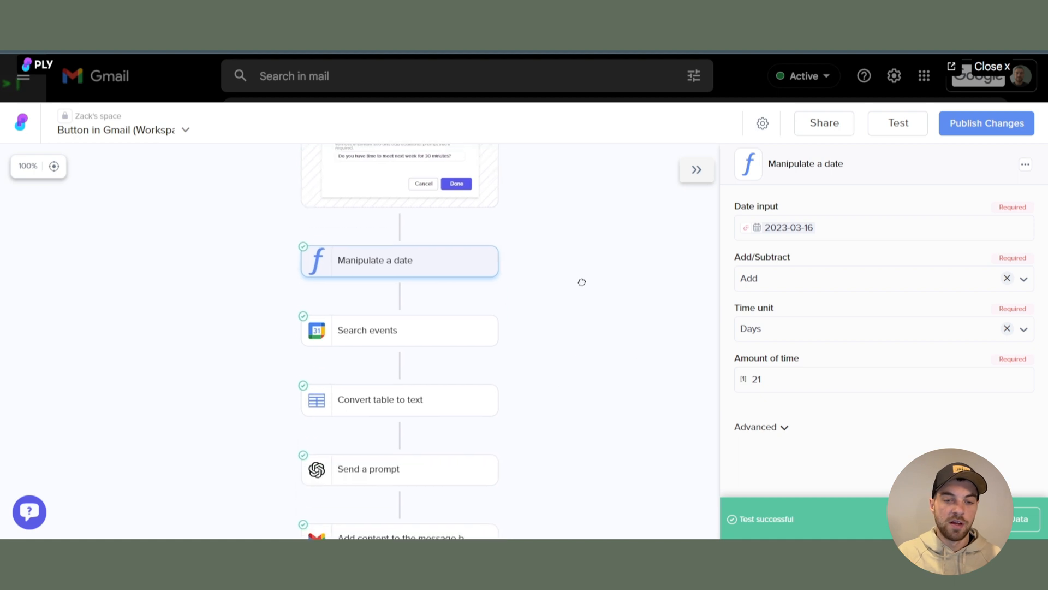
{"action": "left_click", "coordinate": [398, 328]}
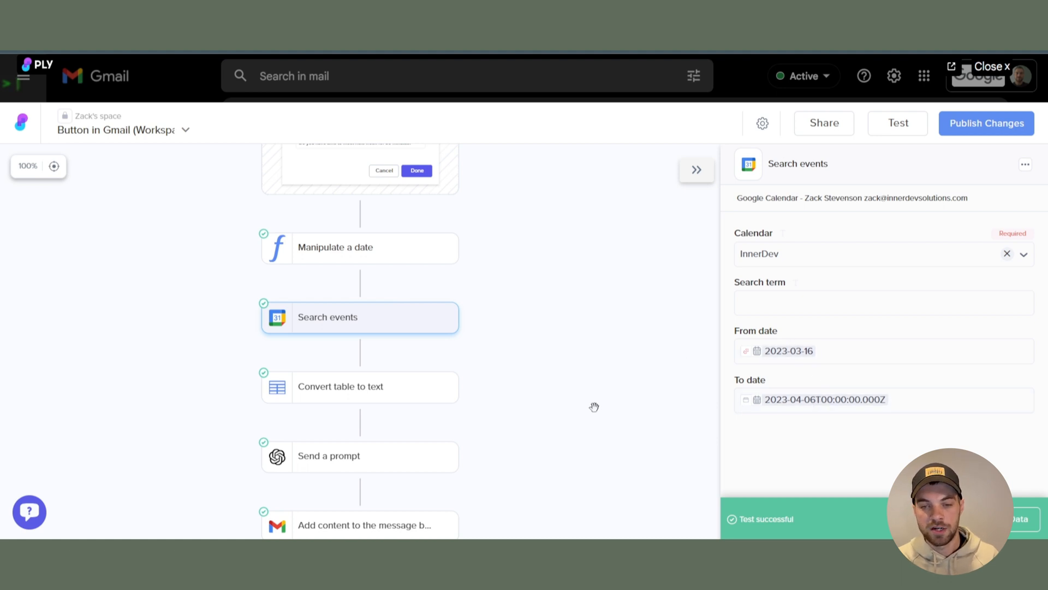
{"action": "left_click_drag", "start_coordinate": [592, 404], "coordinate": [654, 314]}
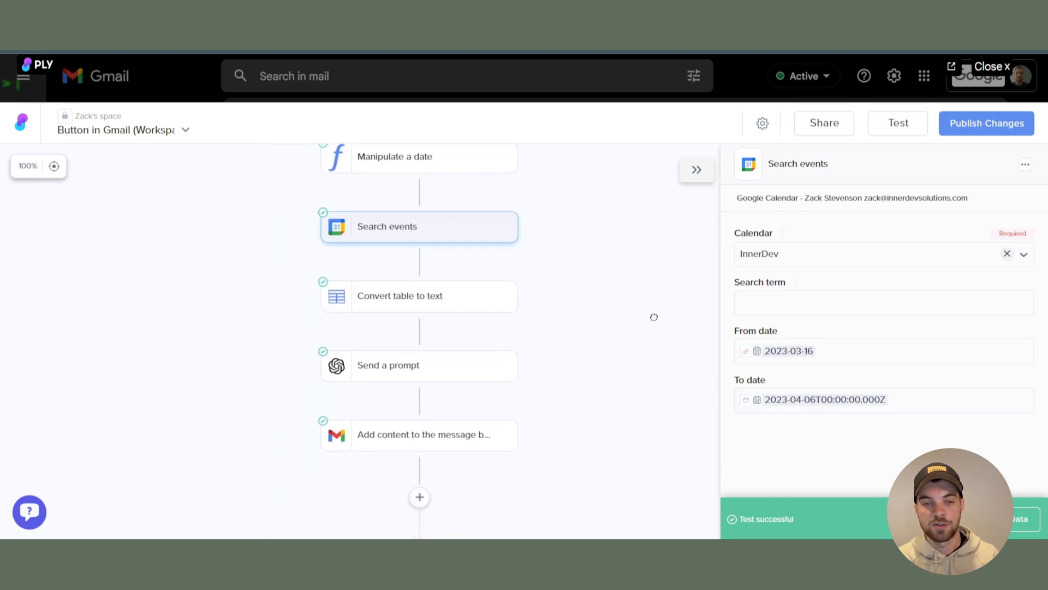
Step: Open the Convert table to text step and examine its table source and the date, start time and end time row template
{"action": "left_click", "coordinate": [424, 300]}
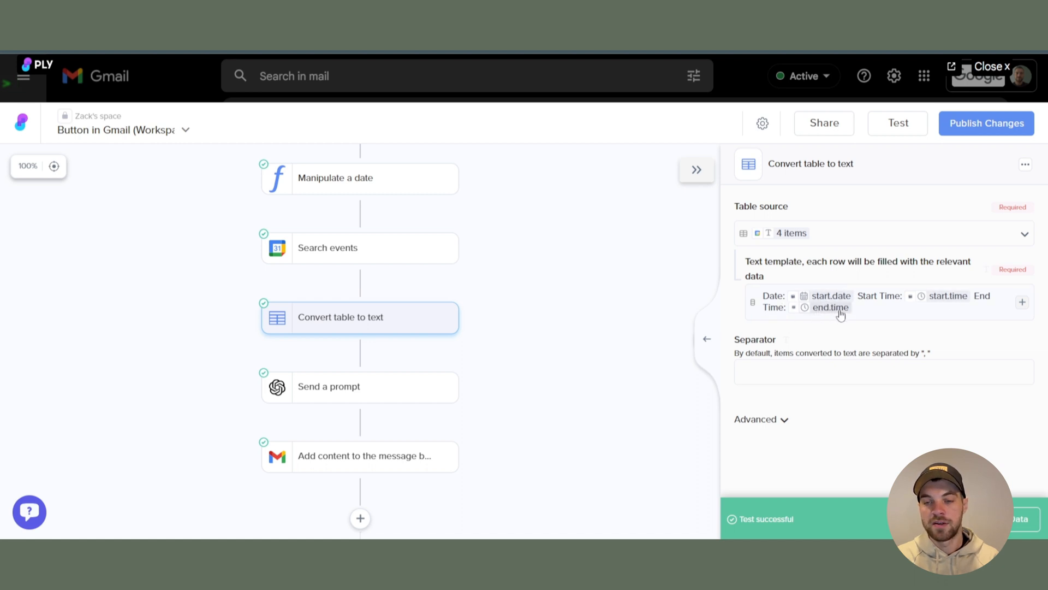
{"action": "left_click_drag", "start_coordinate": [763, 296], "coordinate": [783, 300]}
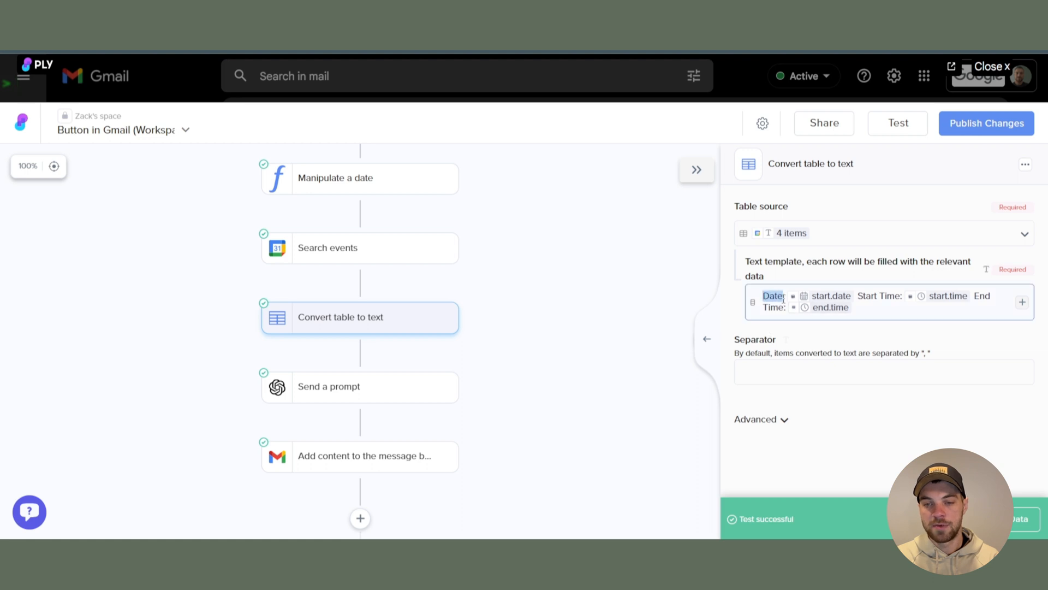
{"action": "left_click_drag", "start_coordinate": [864, 296], "coordinate": [897, 301]}
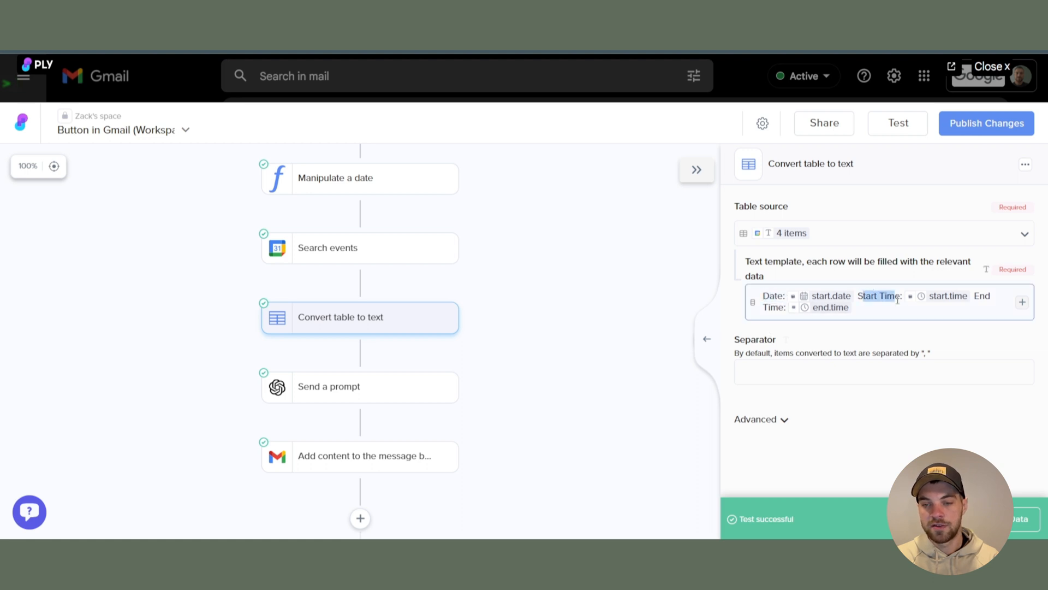
{"action": "left_click", "coordinate": [981, 295]}
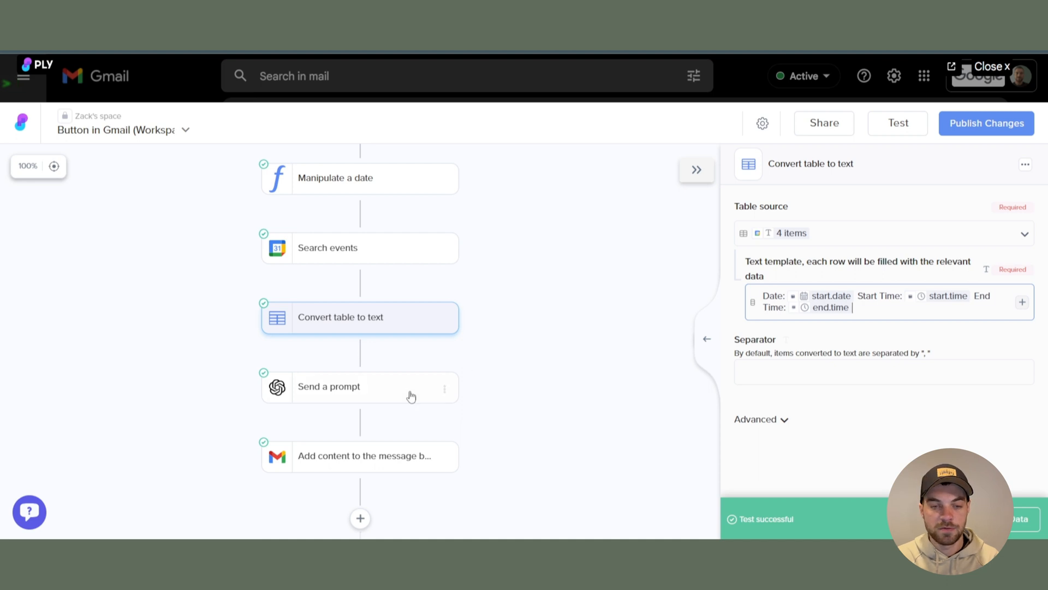
Step: Open the OpenAI Send a prompt step and read through its model setting and full meeting-reply prompt
{"action": "left_click", "coordinate": [392, 400]}
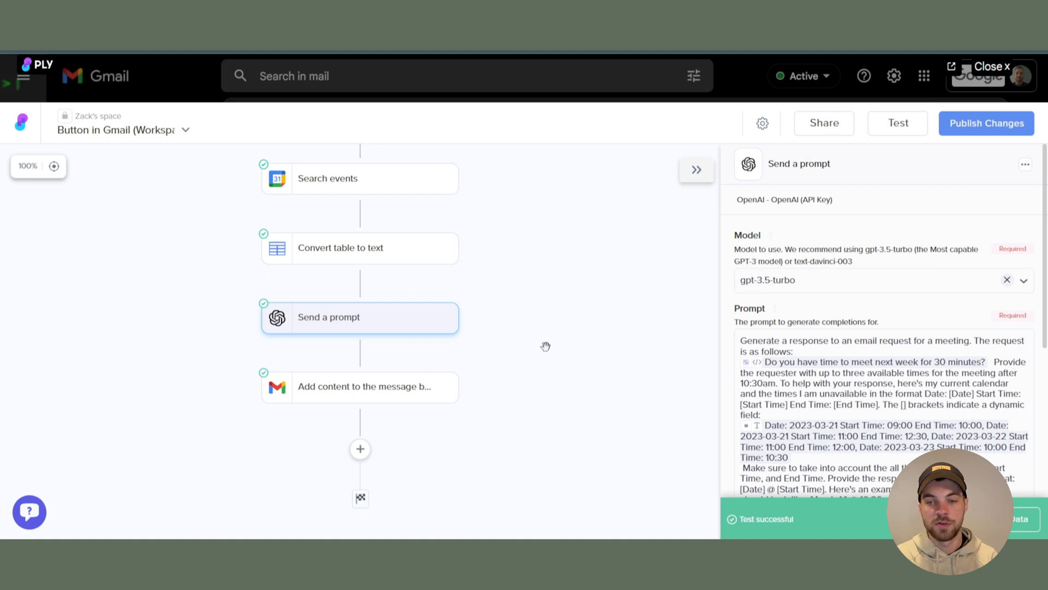
{"action": "scroll", "coordinate": [518, 354], "scroll_direction": "down", "scroll_amount": 5}
{"action": "scroll", "coordinate": [590, 349], "scroll_direction": "up", "scroll_amount": 5}
{"action": "mouse_move", "coordinate": [525, 333]}
{"action": "left_mouse_down"}
{"action": "mouse_move", "coordinate": [447, 337]}
{"action": "mouse_move", "coordinate": [544, 327]}
{"action": "left_mouse_up"}
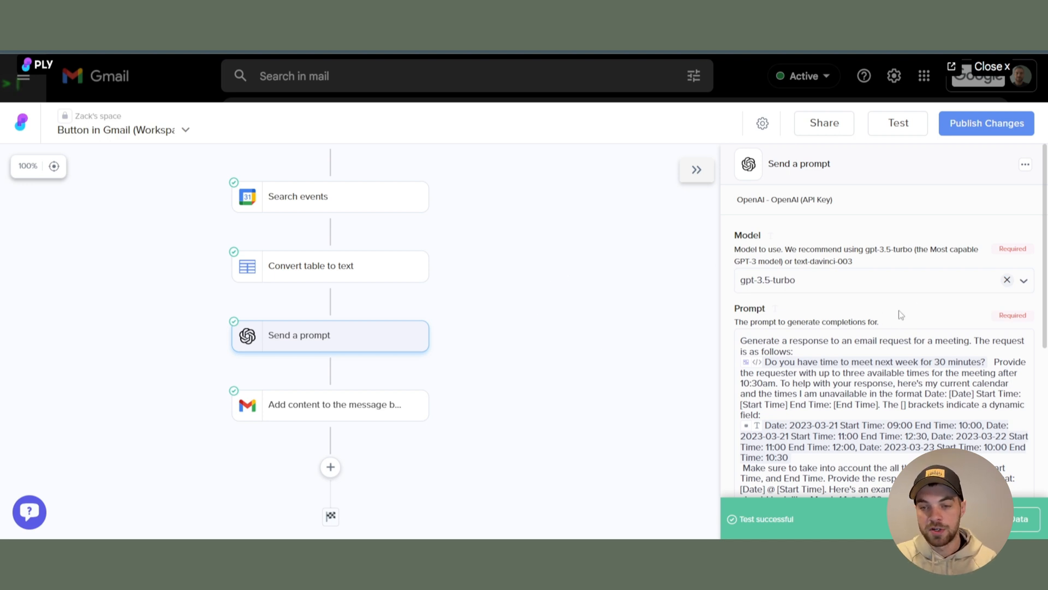
{"action": "scroll", "coordinate": [905, 311], "scroll_direction": "down", "scroll_amount": 3}
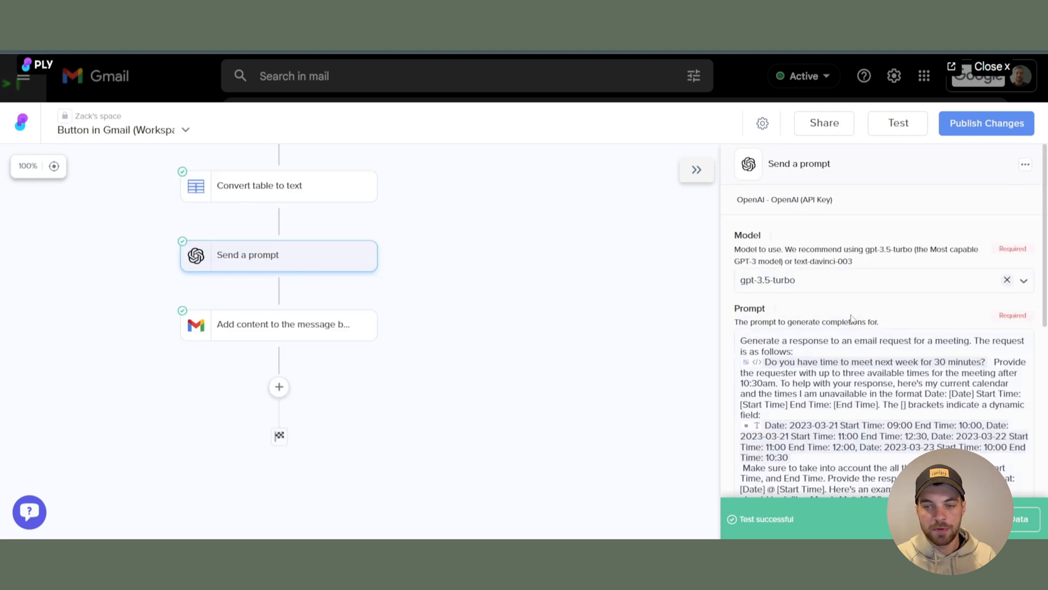
{"action": "scroll", "coordinate": [852, 316], "scroll_direction": "down", "scroll_amount": 2}
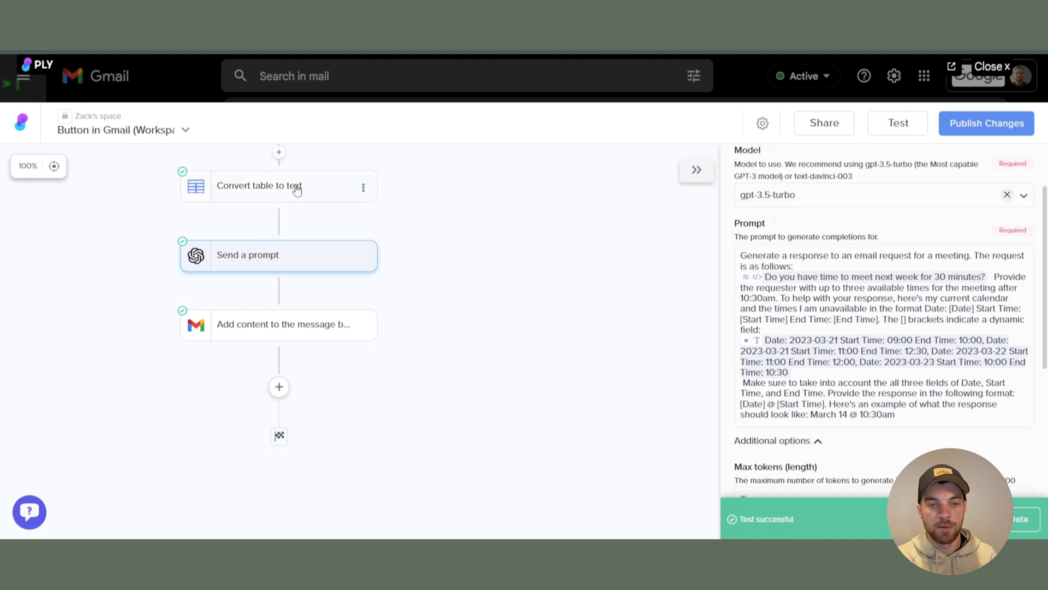
Step: Compare the Convert table to text template with the prompt's calendar data, and review the prompt step's additional options, including Temperature
{"action": "left_click", "coordinate": [320, 198]}
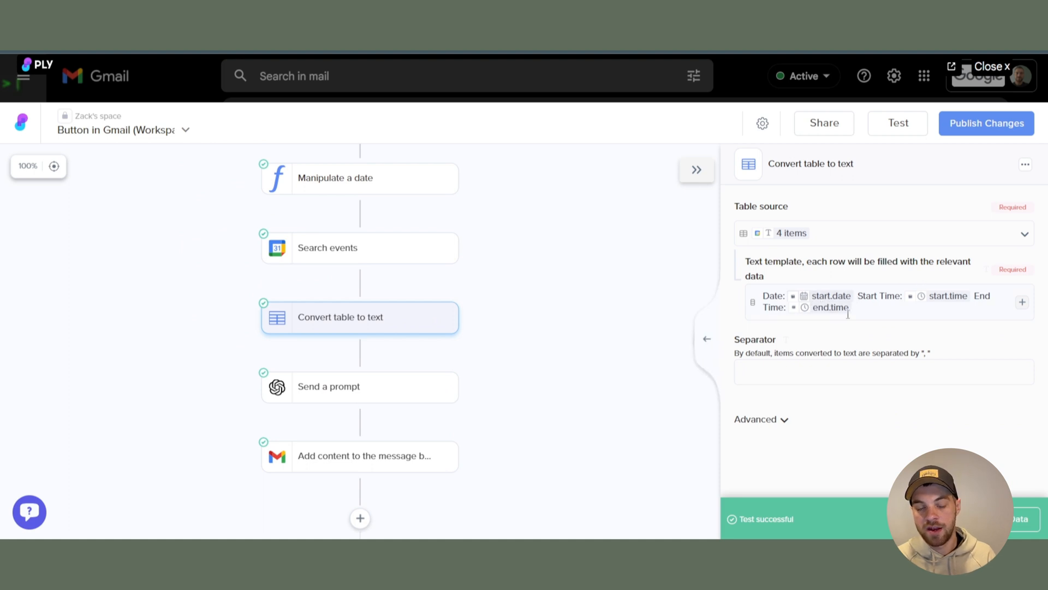
{"action": "left_click", "coordinate": [311, 388]}
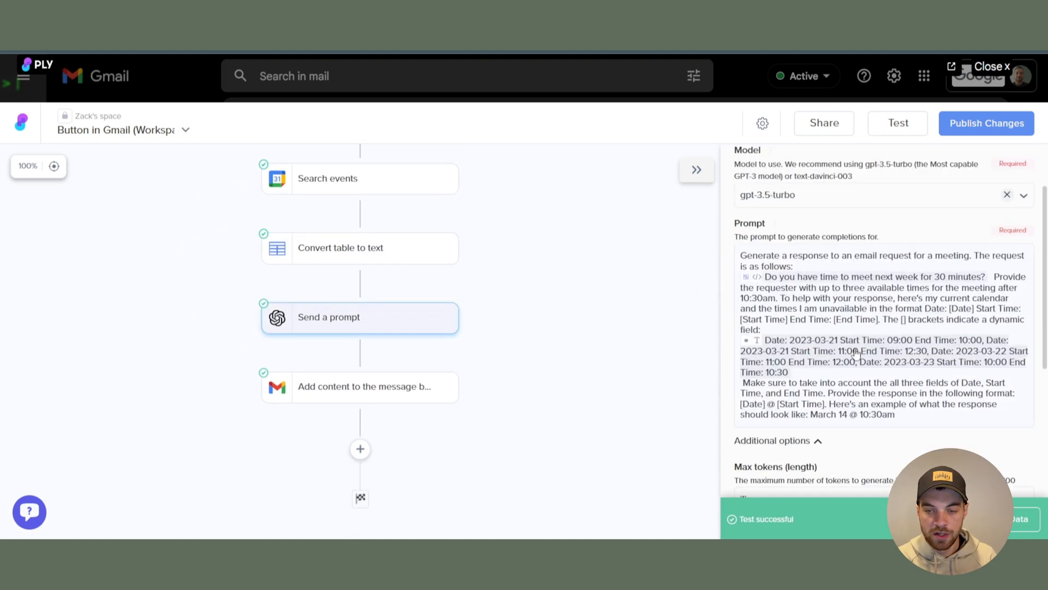
{"action": "scroll", "coordinate": [856, 354], "scroll_direction": "down", "scroll_amount": 2}
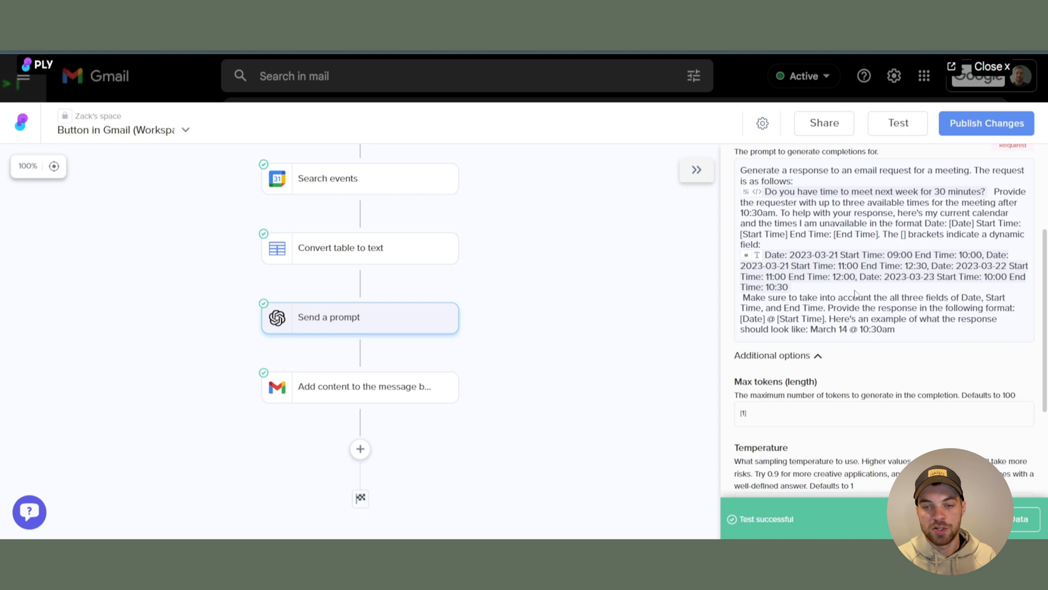
{"action": "scroll", "coordinate": [855, 294], "scroll_direction": "down", "scroll_amount": 2}
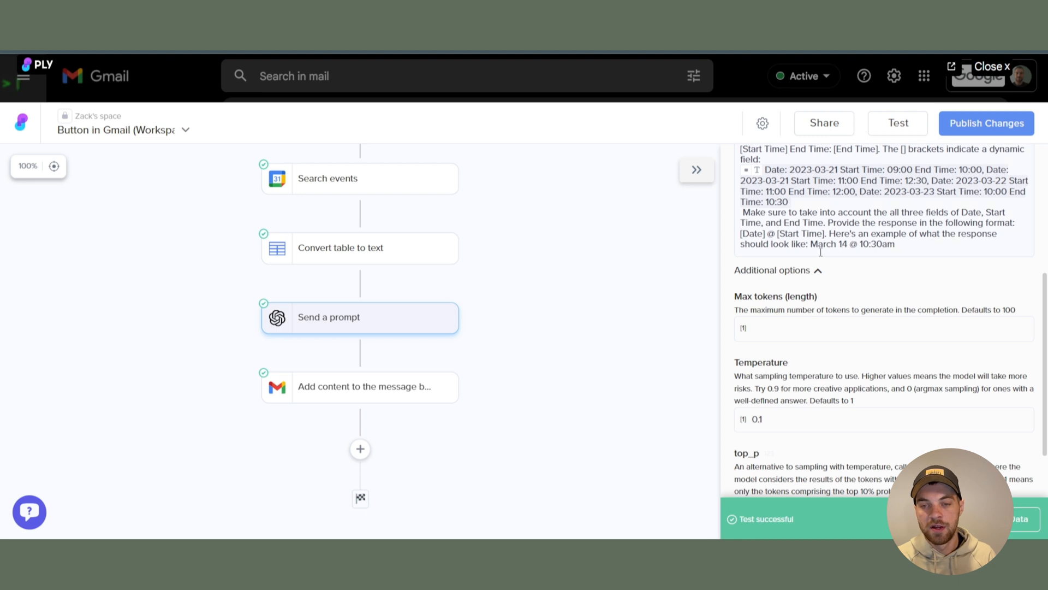
{"action": "scroll", "coordinate": [821, 252], "scroll_direction": "up", "scroll_amount": 2}
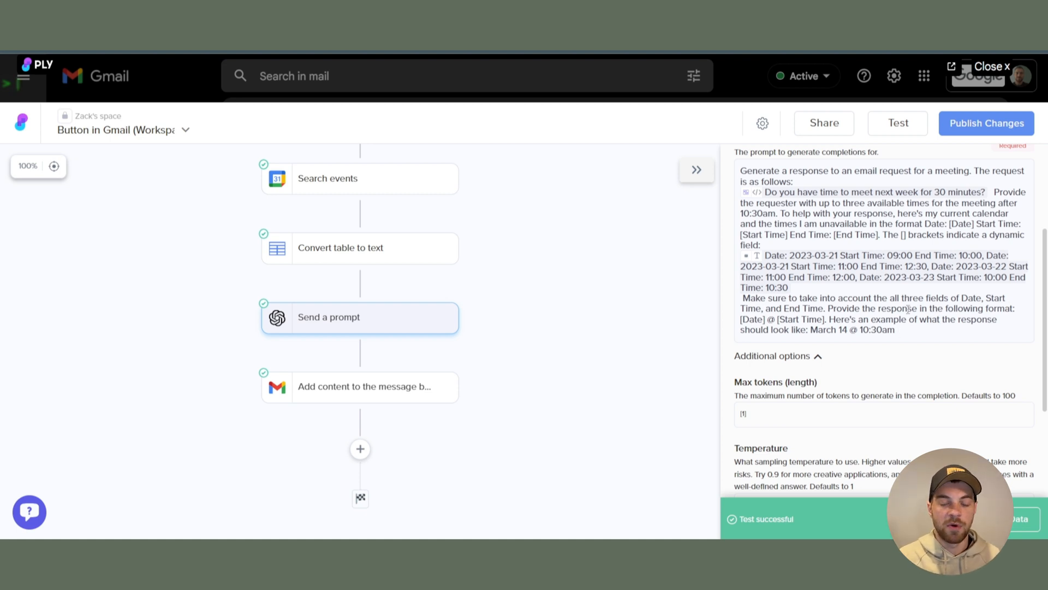
{"action": "scroll", "coordinate": [759, 288], "scroll_direction": "down", "scroll_amount": 3}
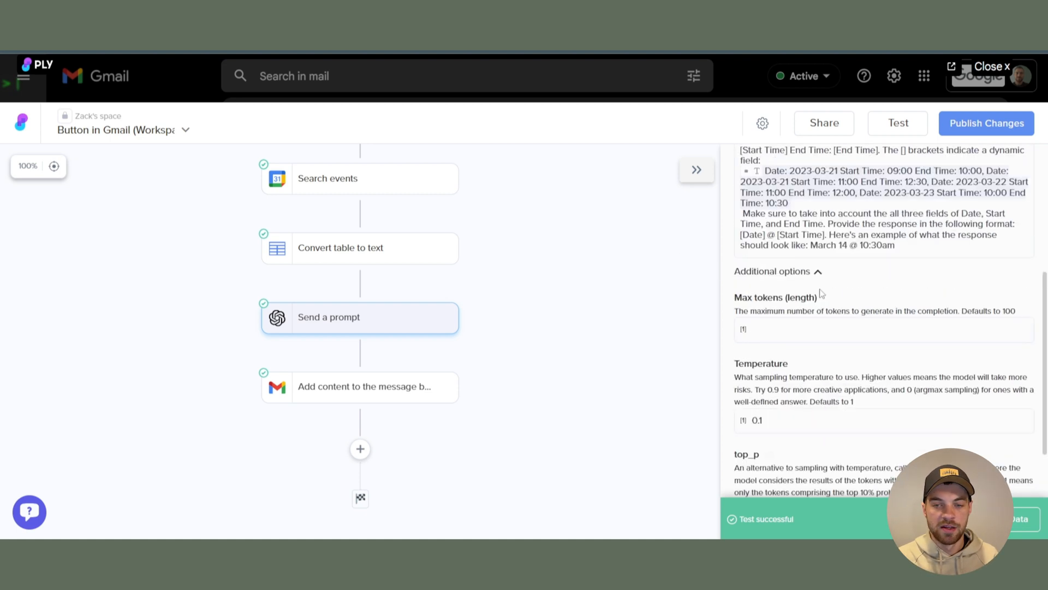
Step: Open the Add content to the message body step and inspect the Send a prompt result available for its compose content
{"action": "left_click", "coordinate": [353, 396]}
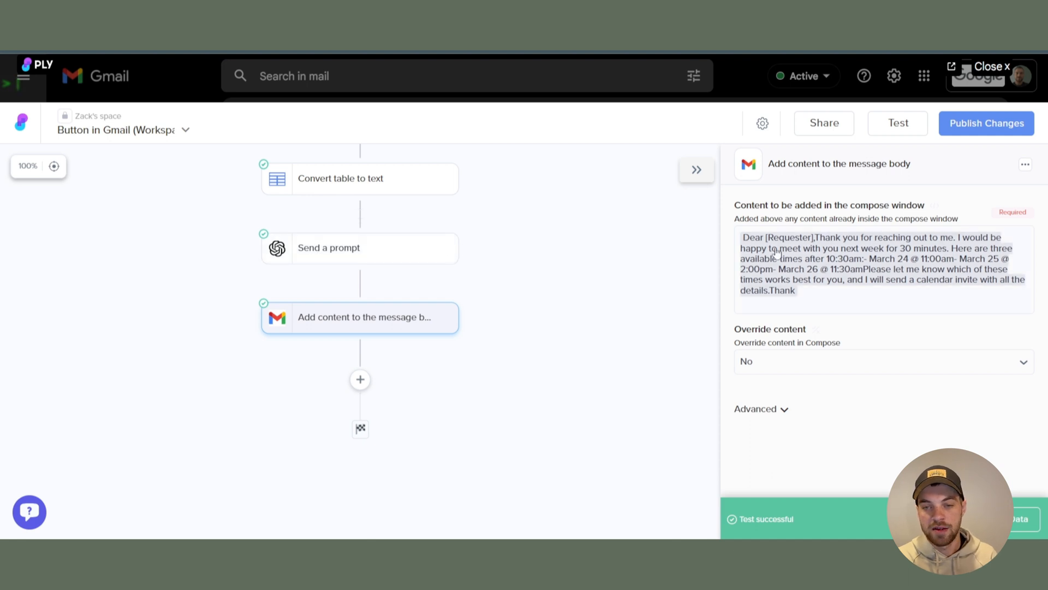
{"action": "left_click", "coordinate": [825, 299]}
{"action": "left_click", "coordinate": [1021, 241]}
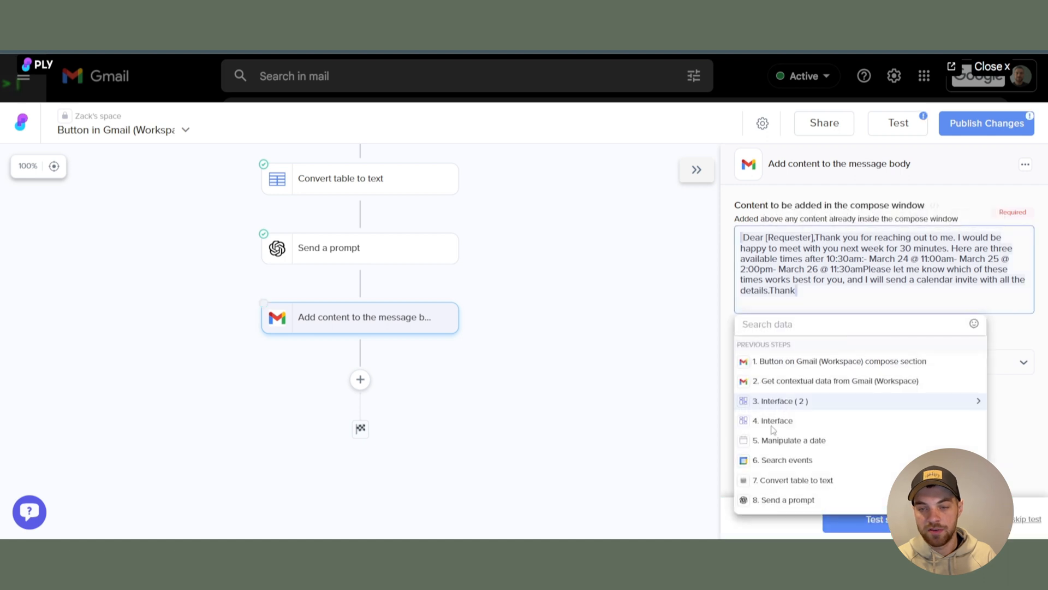
{"action": "left_click", "coordinate": [792, 499]}
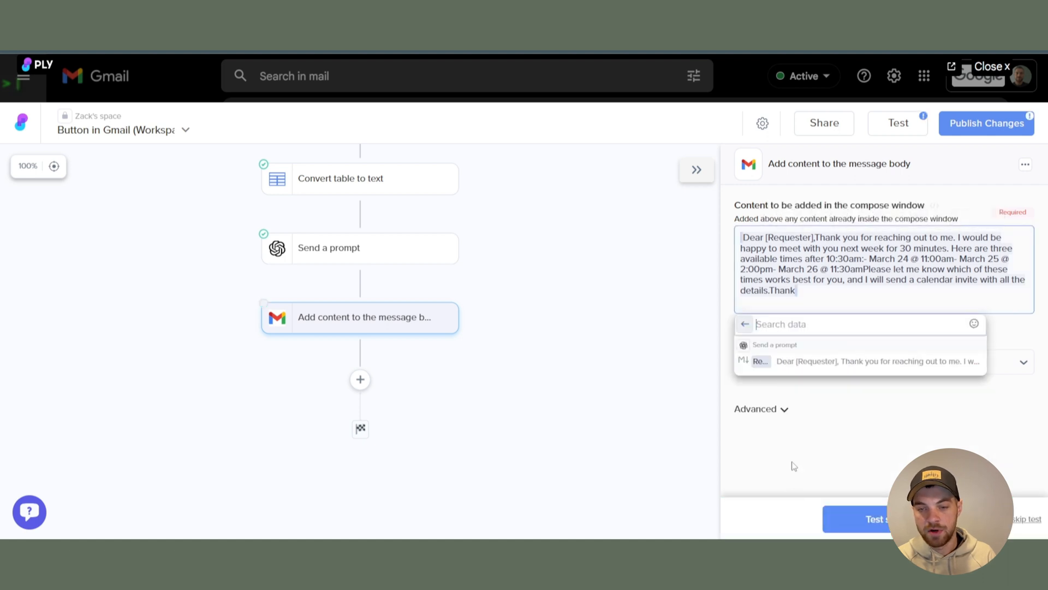
{"action": "left_click", "coordinate": [837, 445]}
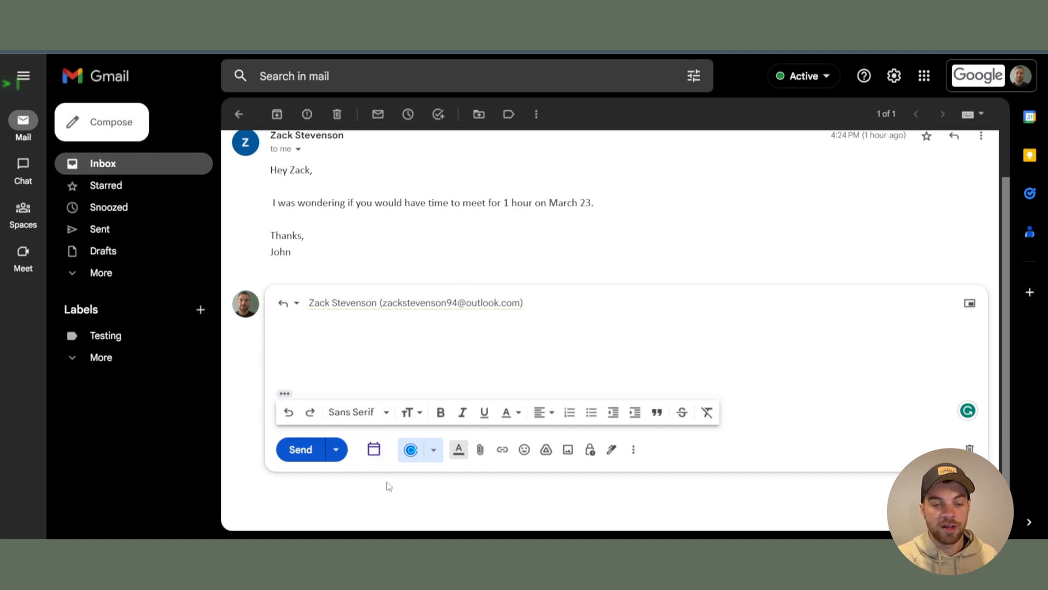
Step: Generate an availability reply to the March 23 meeting request with the PLY add-on, submitting the prefilled email content, and review the draft
{"action": "scroll", "coordinate": [390, 487], "scroll_direction": "up", "scroll_amount": 1}
{"action": "scroll", "coordinate": [405, 435], "scroll_direction": "down", "scroll_amount": 1}
{"action": "left_click", "coordinate": [376, 453]}
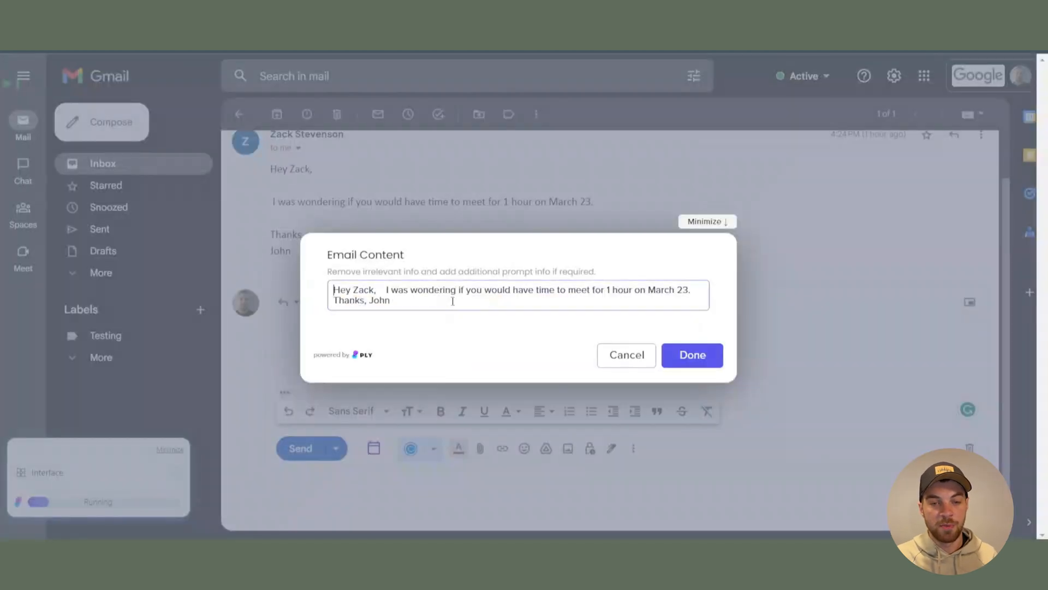
{"action": "left_click", "coordinate": [682, 360]}
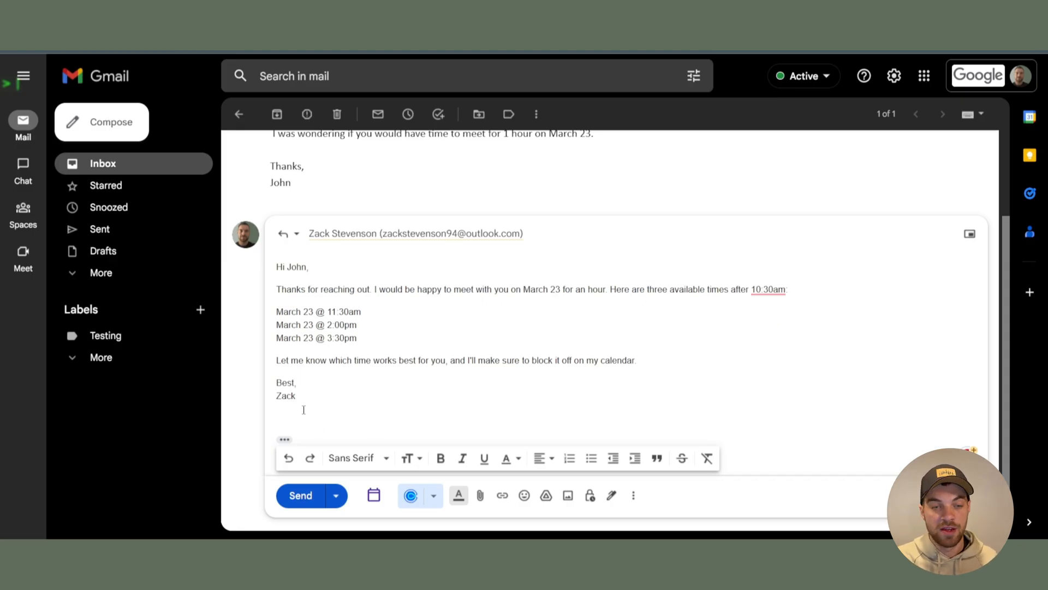
{"action": "left_click_drag", "start_coordinate": [309, 400], "coordinate": [254, 267]}
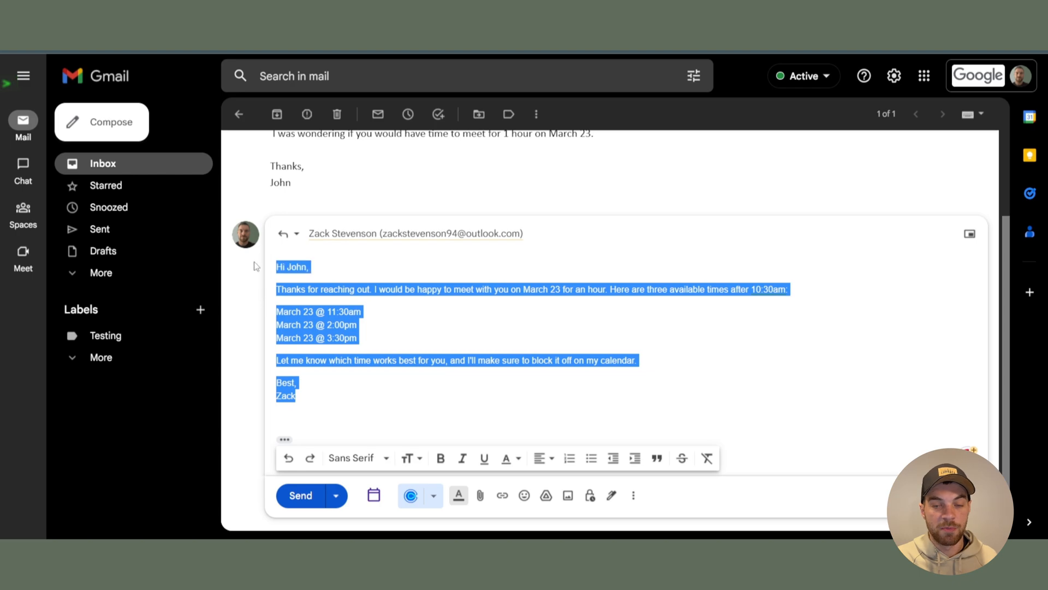
{"action": "left_click", "coordinate": [443, 320]}
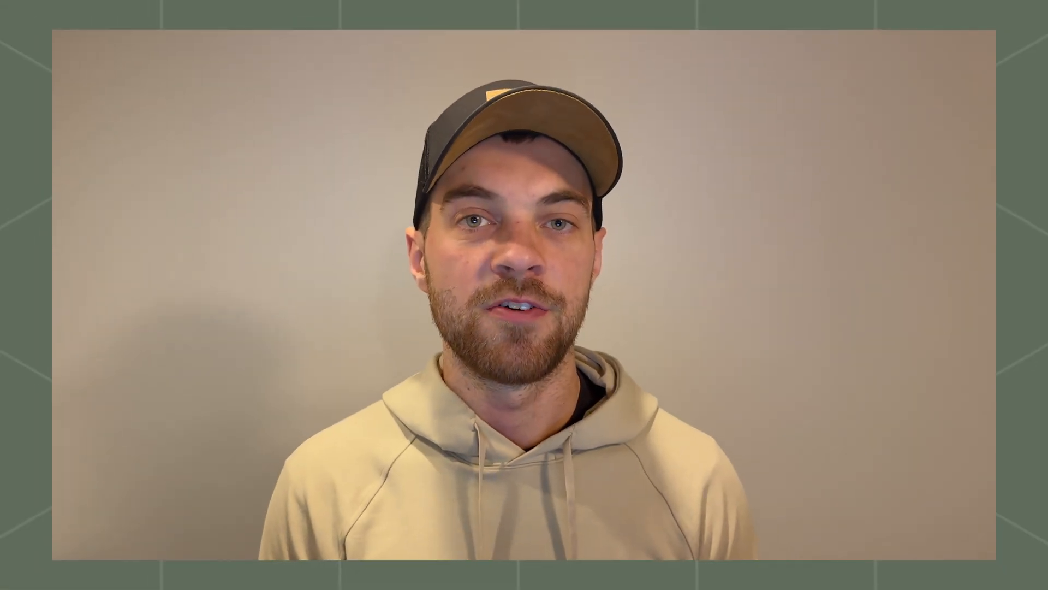